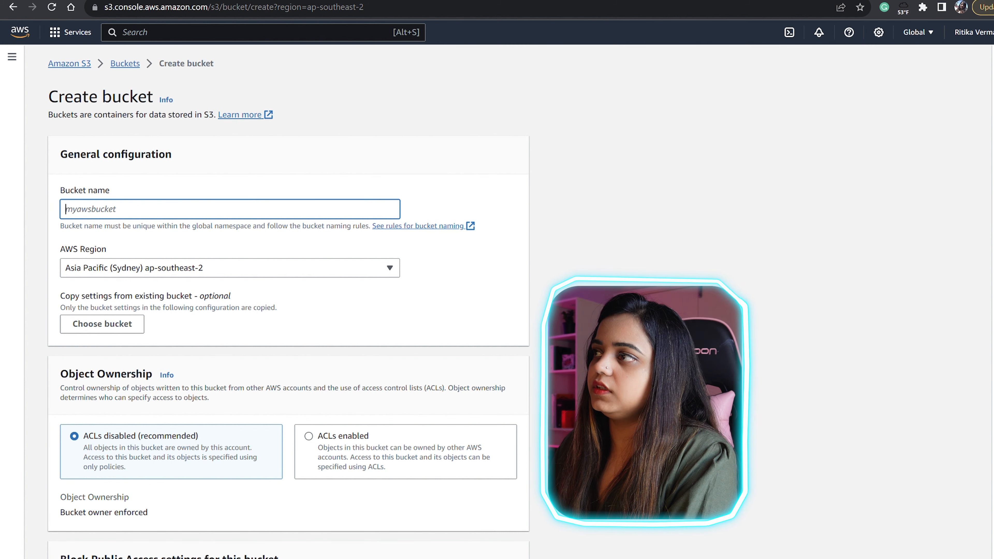
- Enter mybucket45989544 as the bucket name and keep Asia Pacific (Sydney) as the region
left_click(918, 32)
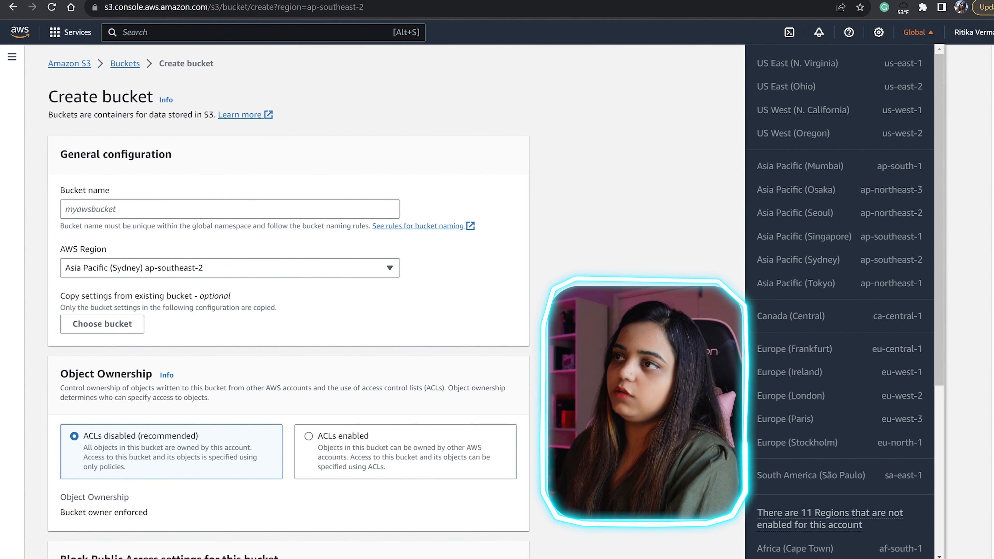
left_click(917, 33)
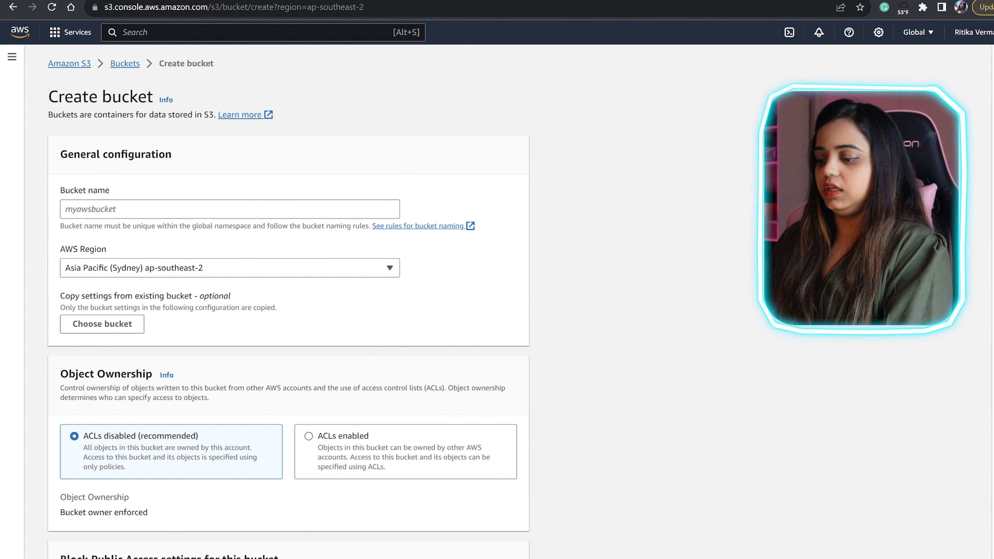
left_click(229, 209)
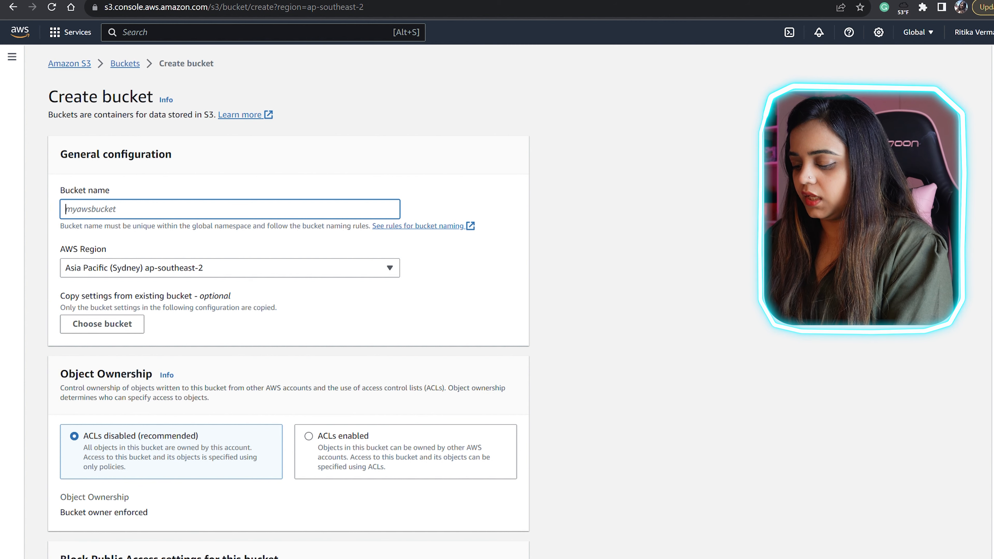
type("myb")
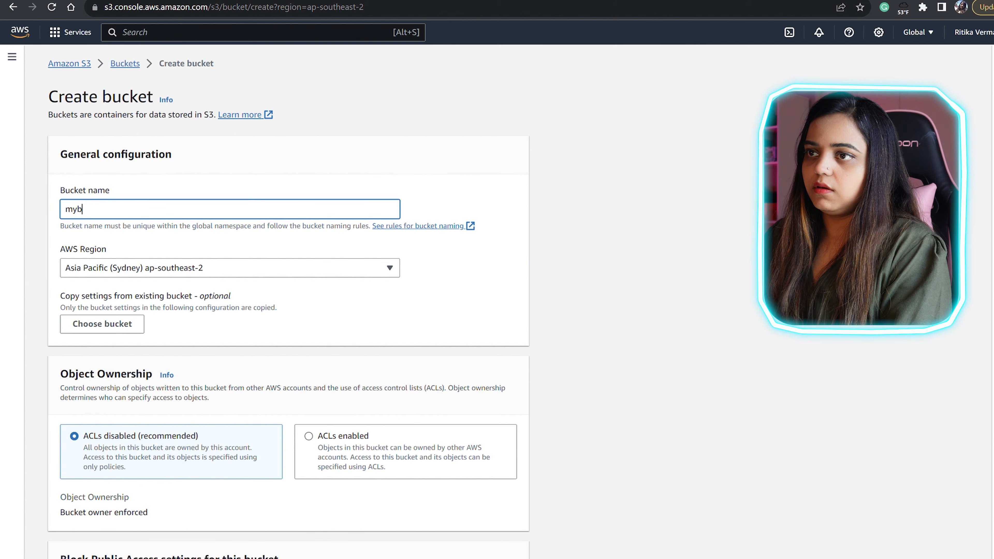
type("ucket")
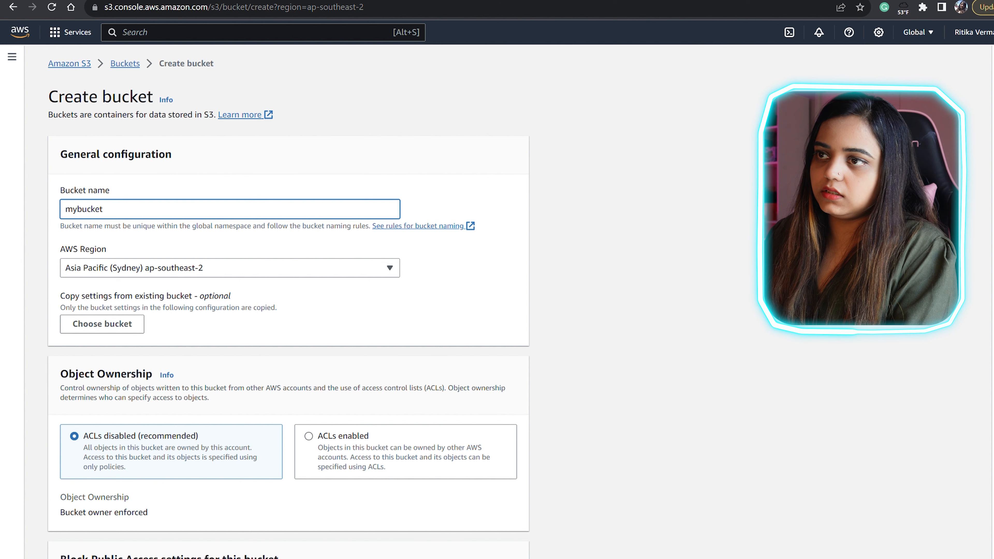
type("45989+565")
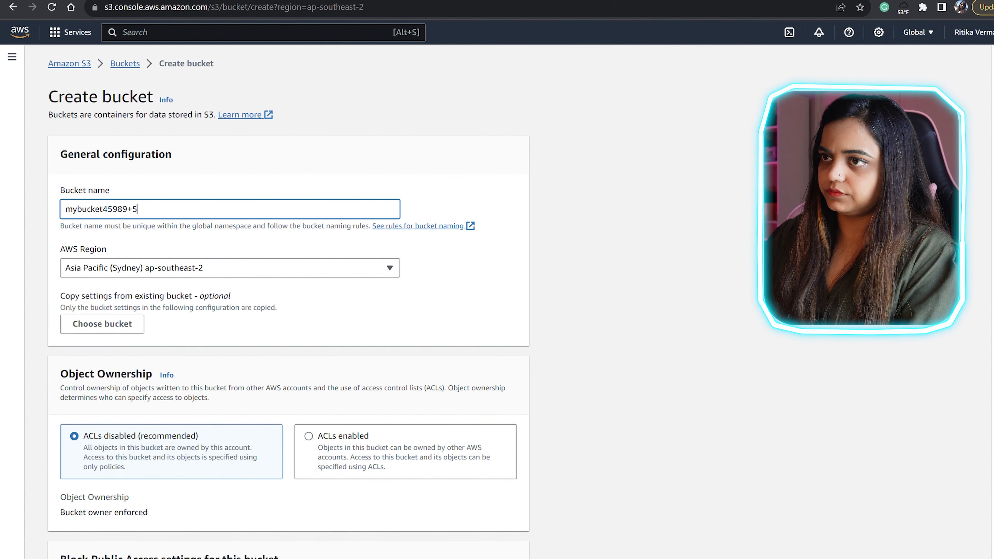
key("BackSpace")
key("BackSpace")
key("BackSpace")
key("BackSpace")
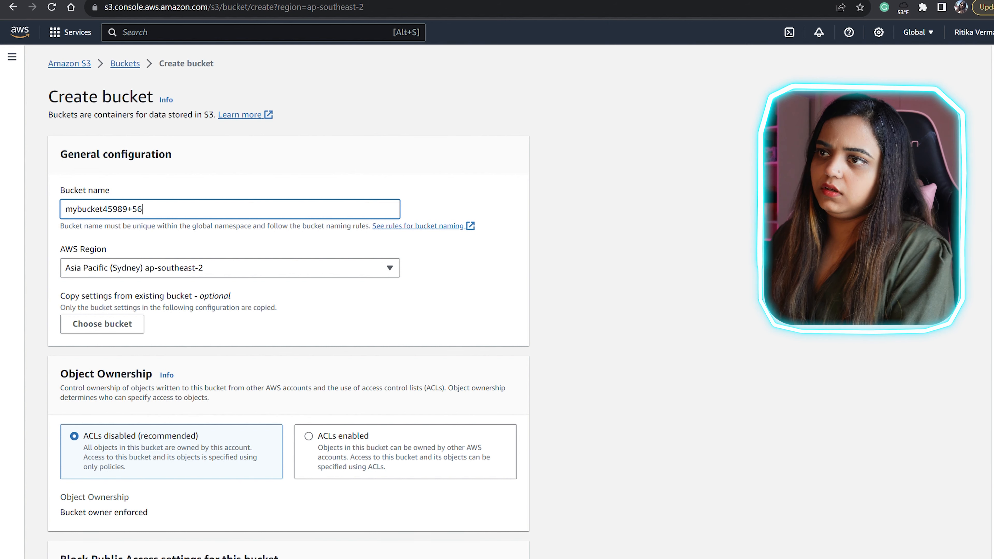
type("544")
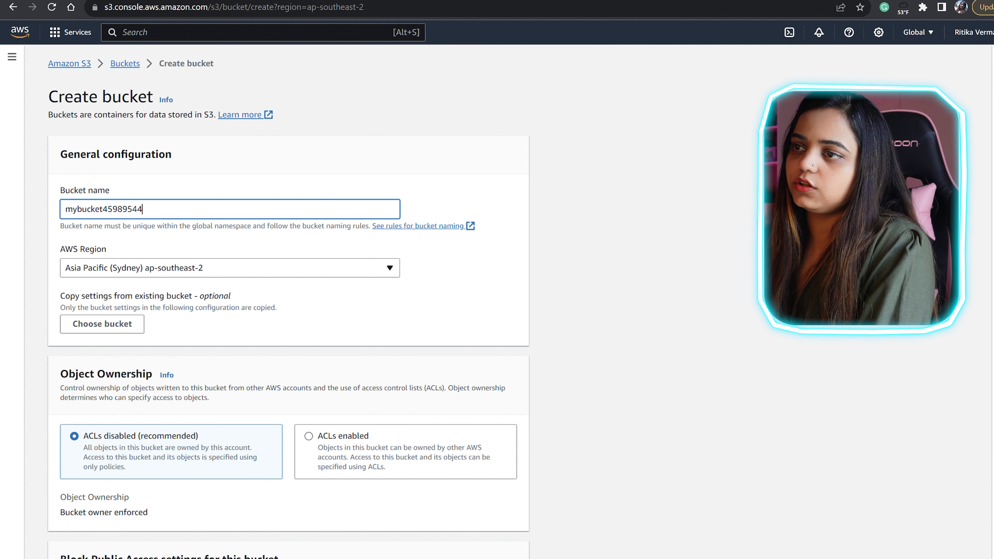
left_click(230, 268)
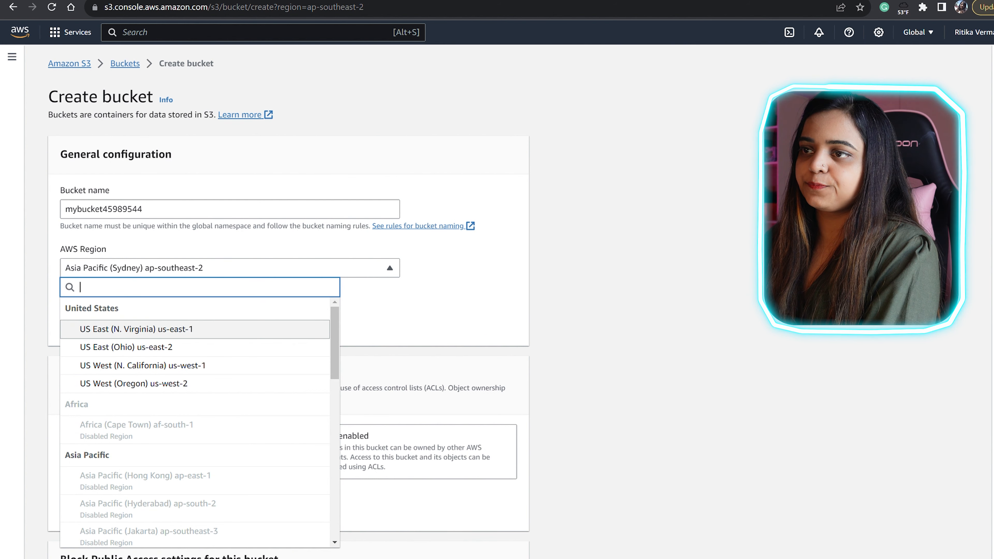
key("Escape")
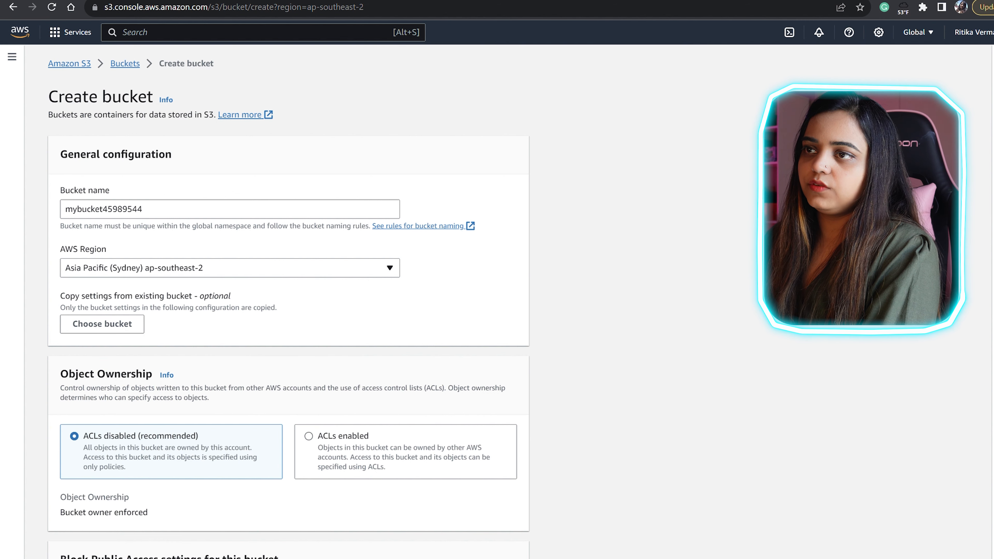
- Review the Object Ownership and Block Public Access sections, leaving their defaults unchanged
scroll(289, 302, "down", 4)
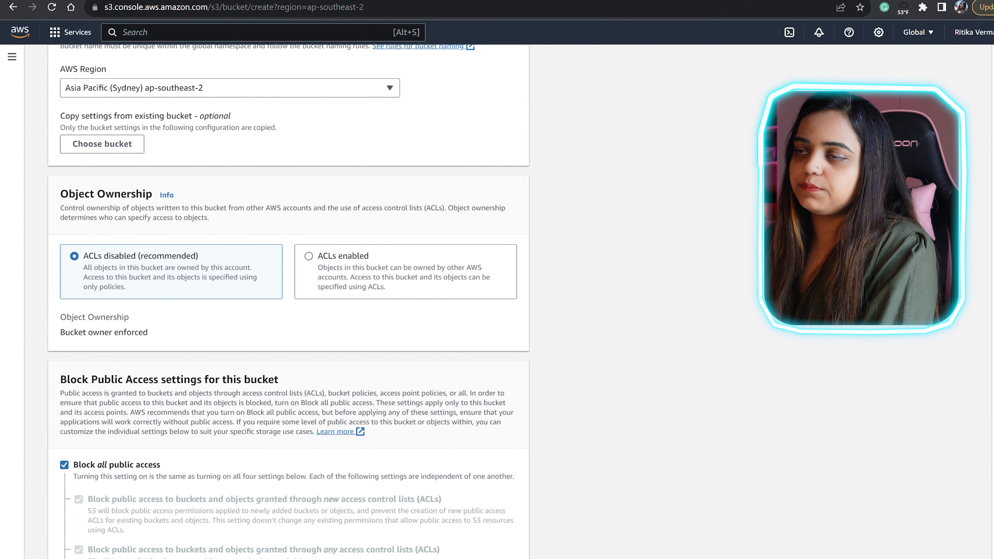
scroll(289, 301, "down", 1)
left_click_drag(60, 134, 173, 135)
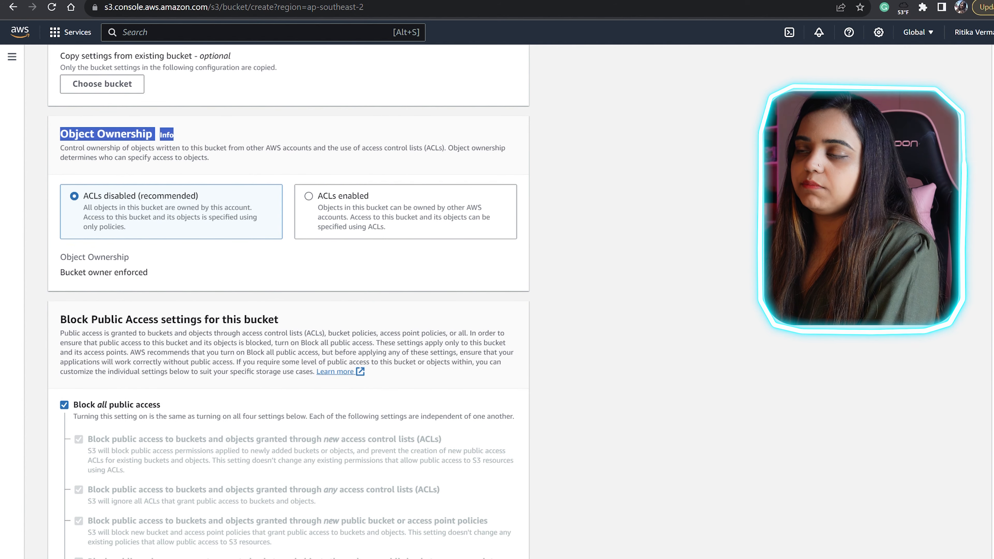
left_click(219, 135)
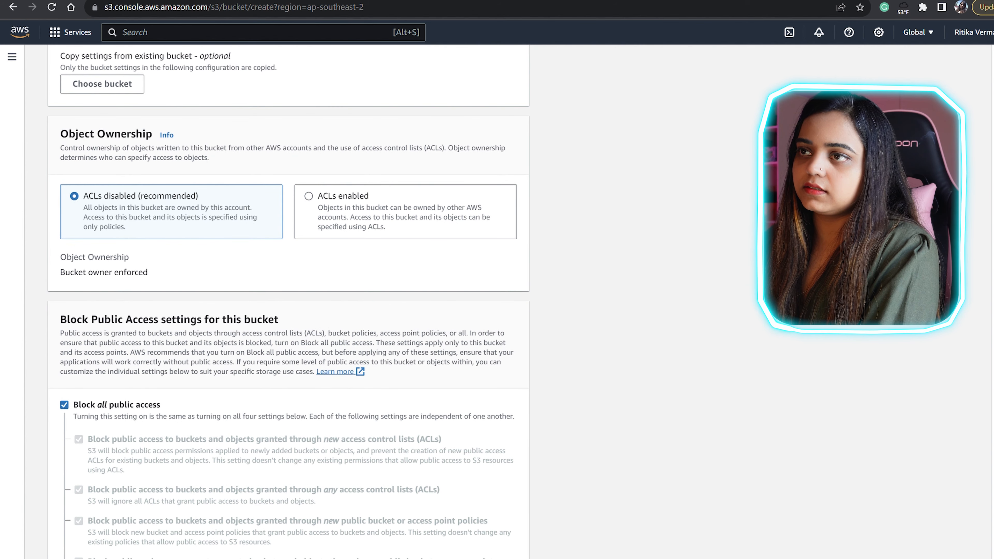
scroll(288, 301, "down", 1)
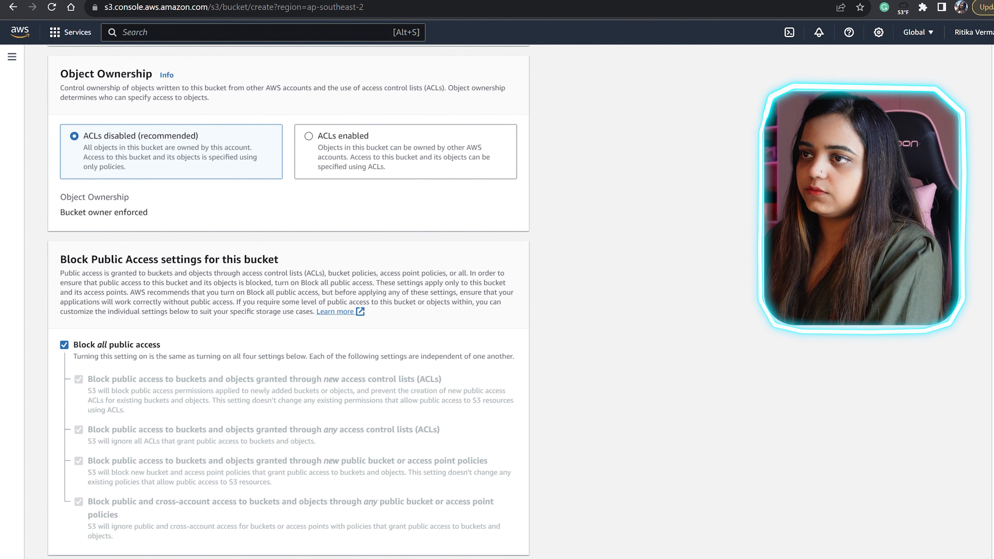
left_click_drag(60, 259, 278, 259)
scroll(288, 301, "down", 2)
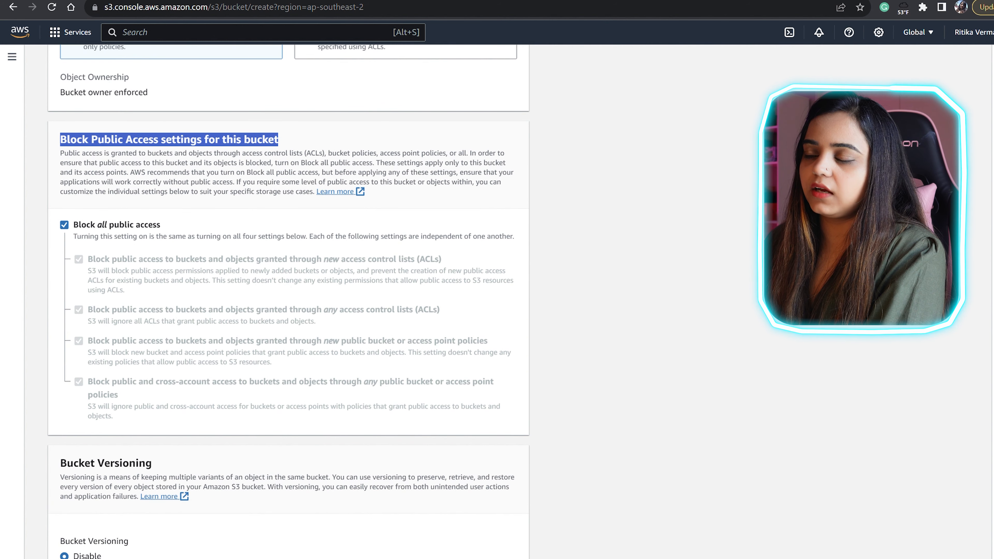
scroll(289, 302, "down", 2)
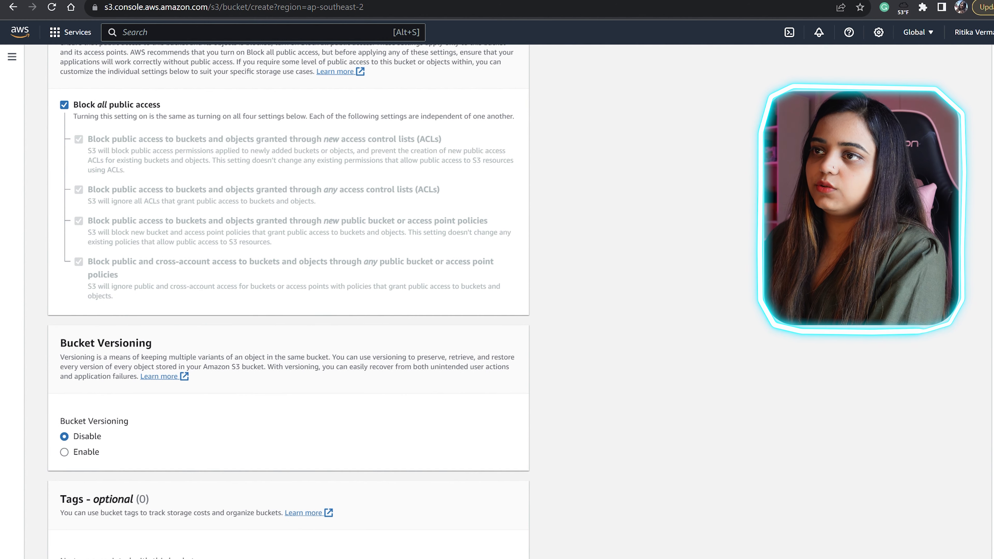
scroll(289, 302, "down", 5)
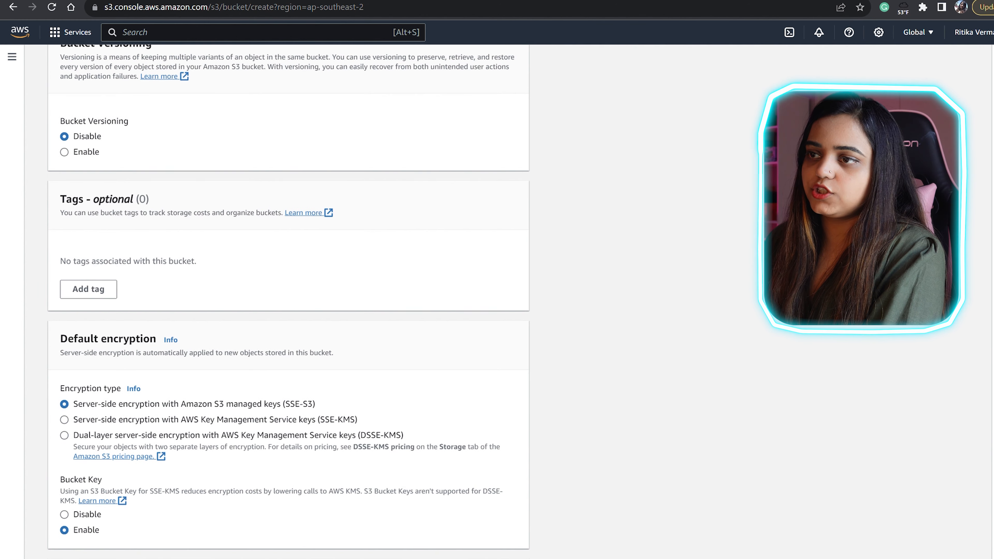
scroll(289, 302, "up", 3)
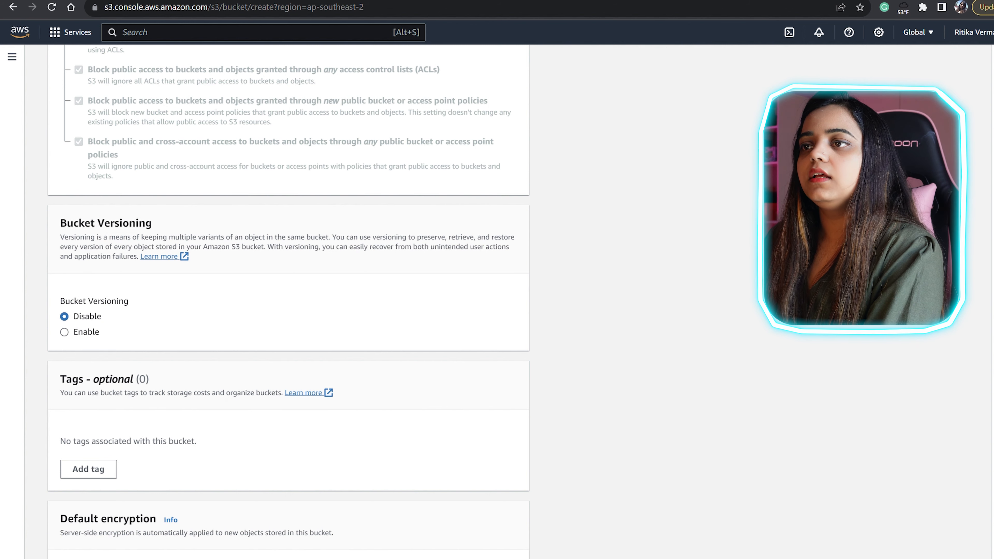
- Set Bucket Versioning to Enable, keeping SSE-S3 default encryption
left_click(64, 332)
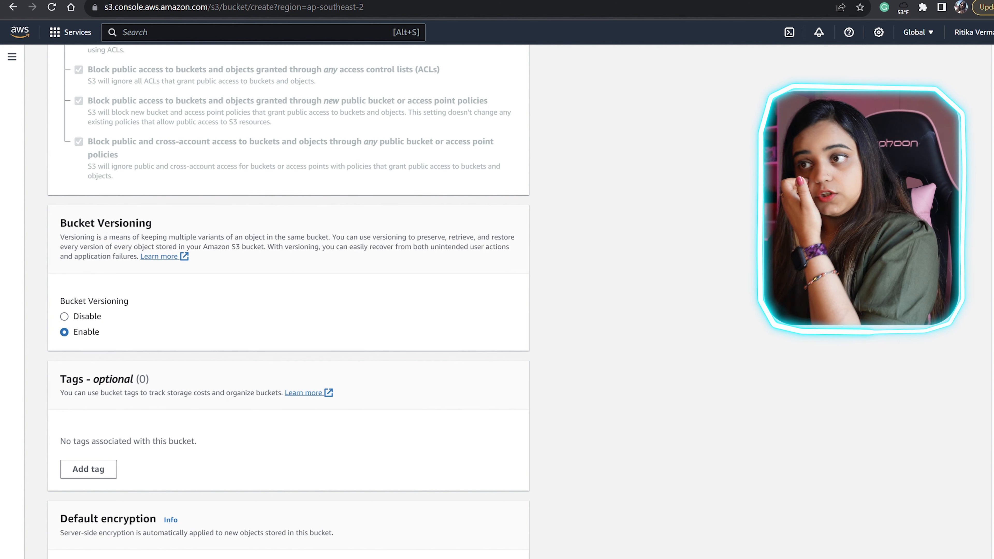
scroll(289, 302, "down", 3)
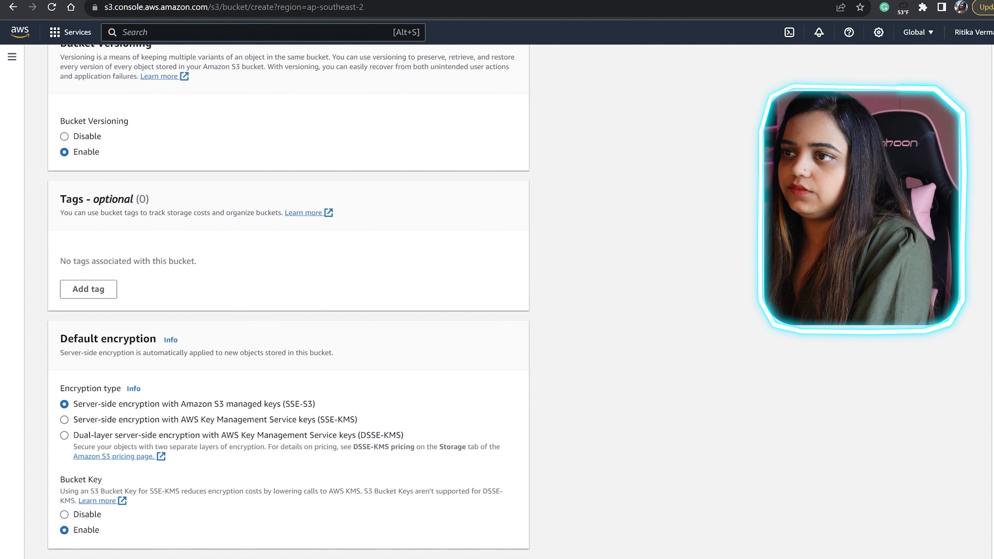
scroll(60, 454, "down", 2)
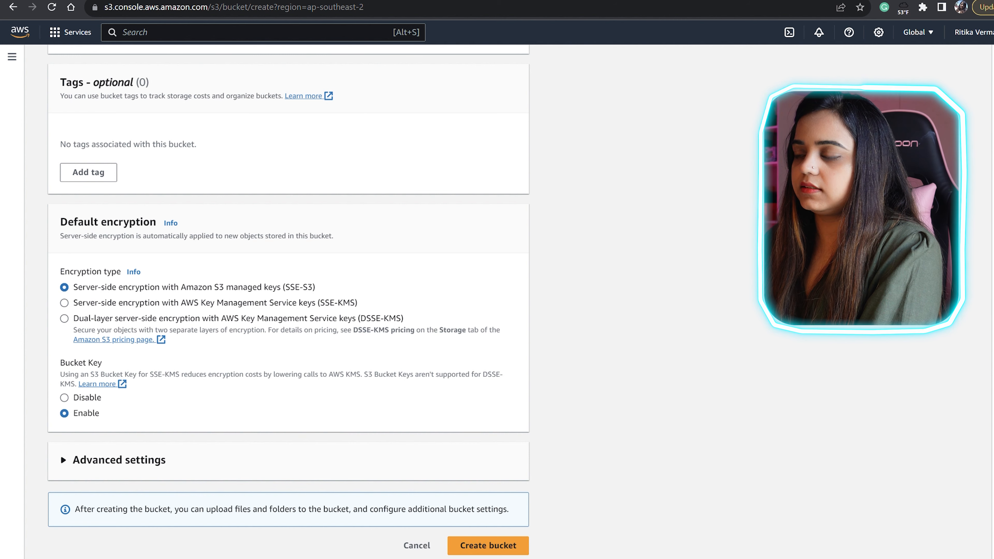
- Create the bucket with these settings and note the success message
left_click(488, 545)
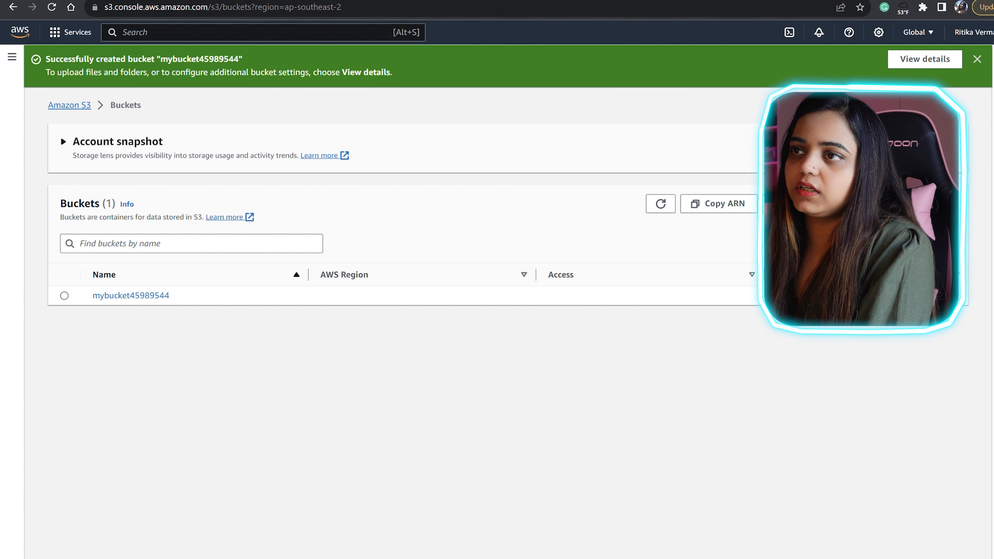
left_click_drag(45, 58, 243, 58)
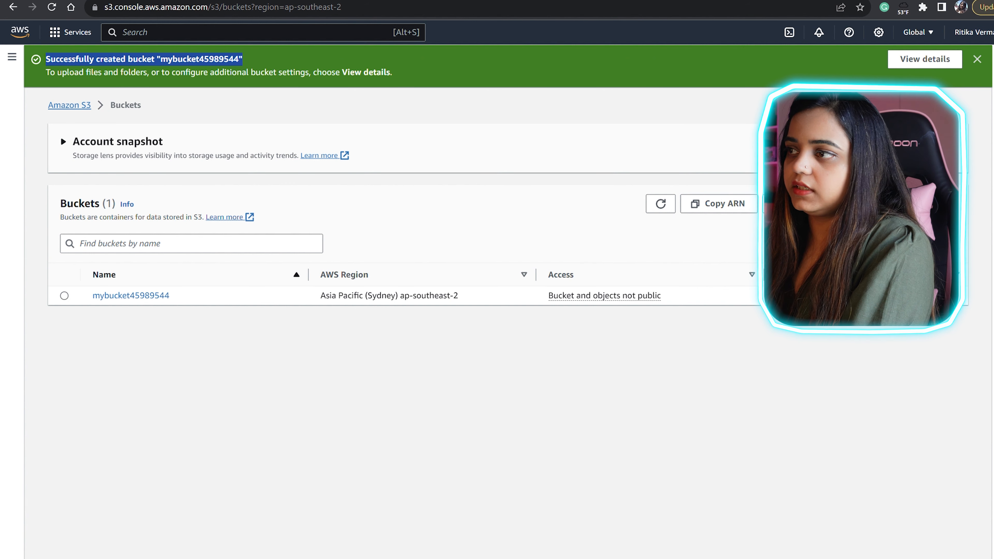
left_click(298, 63)
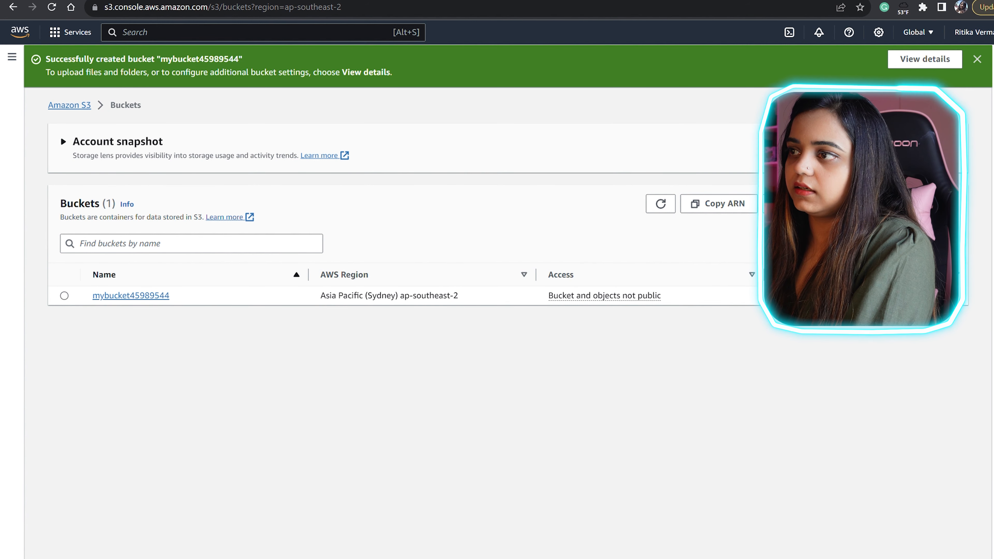
- Open mybucket45989544, confirm versioning is Enabled in Properties, and return to its empty object list
left_click(130, 295)
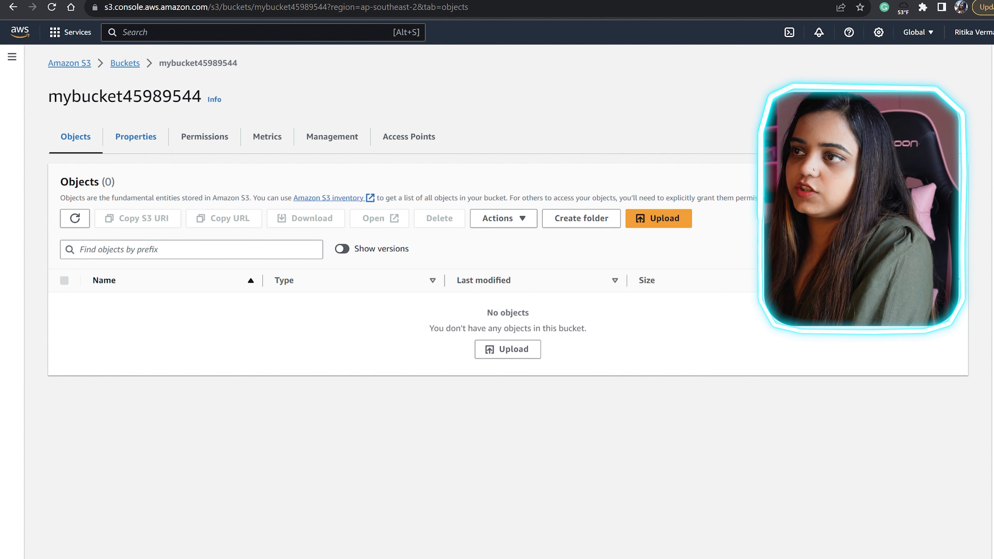
left_click(136, 137)
left_click(205, 137)
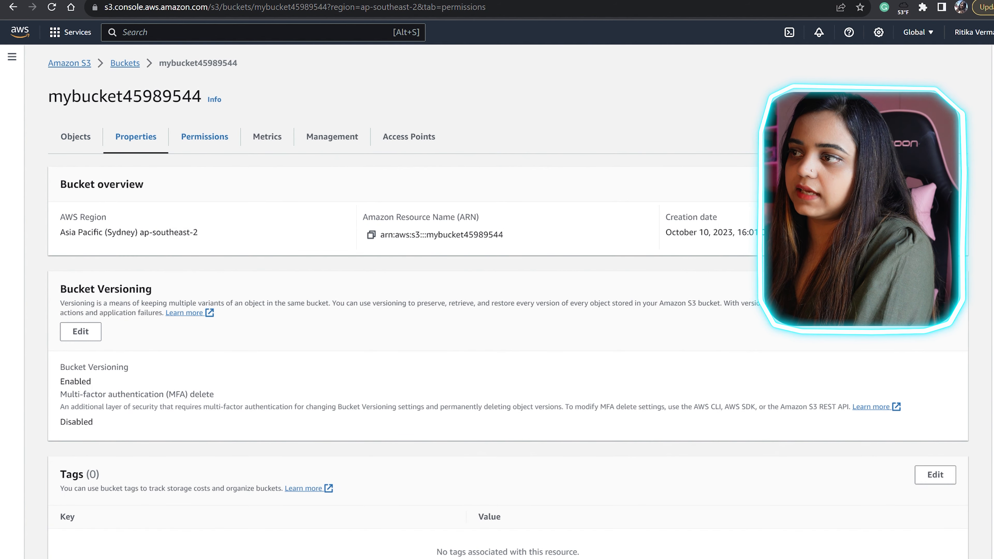
left_click(268, 137)
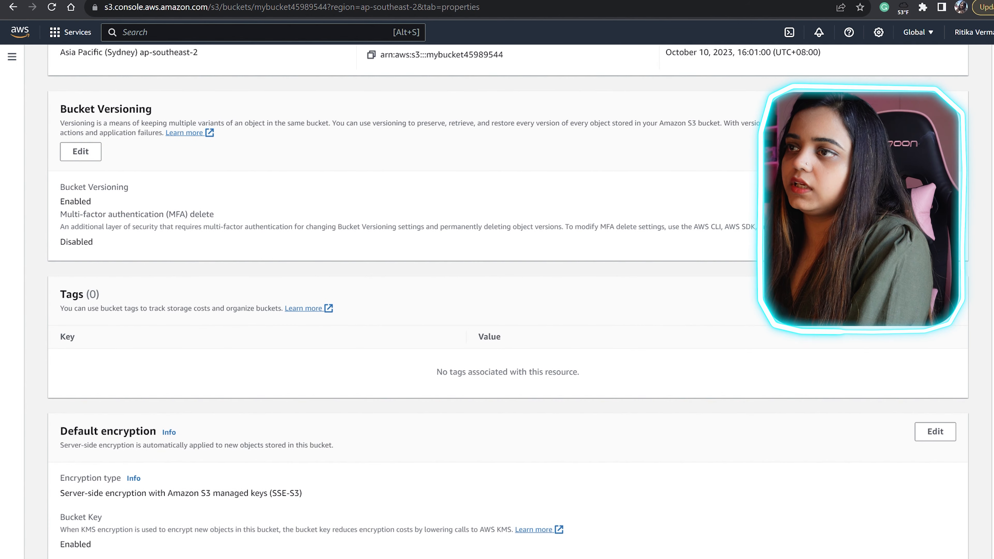
scroll(508, 300, "up", 5)
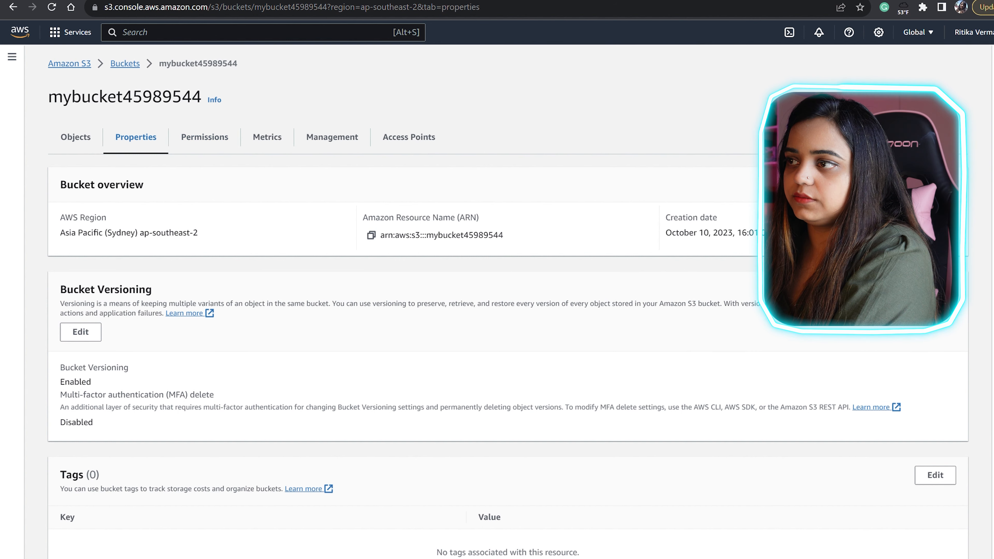
left_click(75, 137)
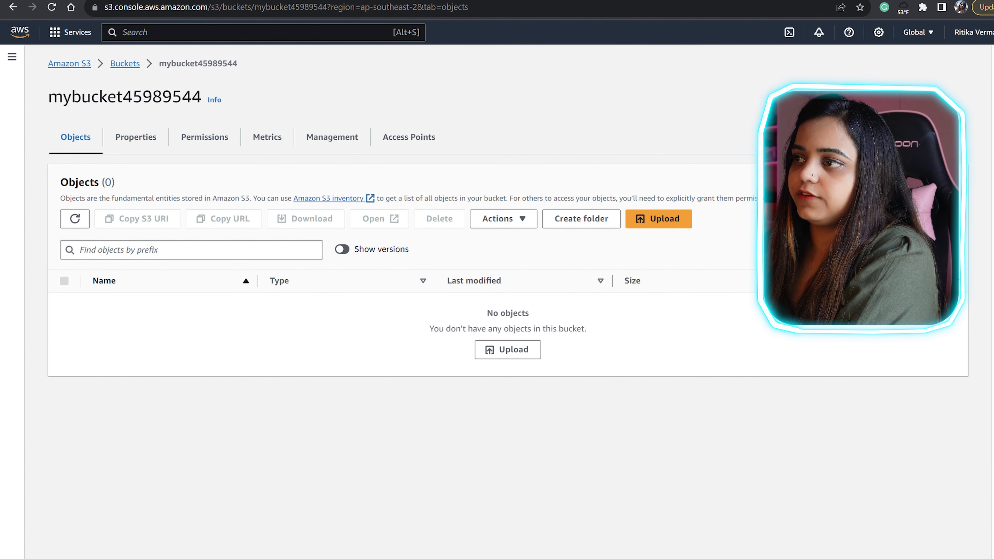
- Upload the 5.0 MB IMG_0549.JPG file into mybucket45989544
left_click(659, 219)
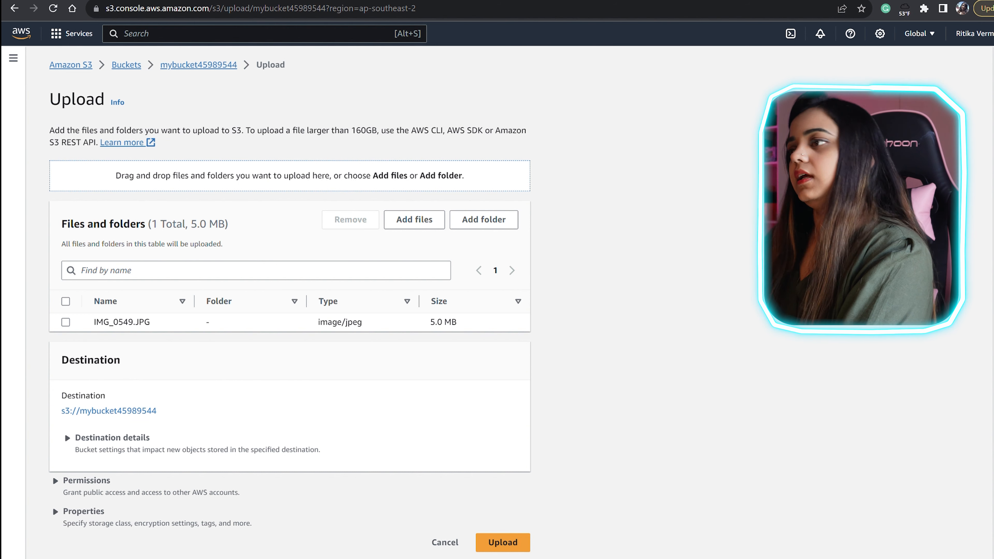
left_click(503, 542)
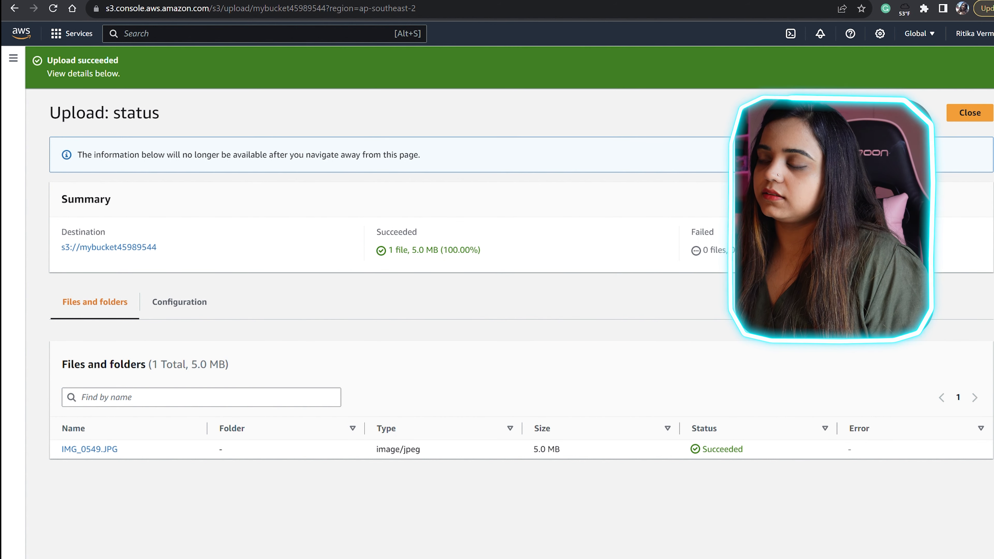
- Leave the upload status page and open IMG_0549.JPG's details to see its Object URL
left_click(970, 113)
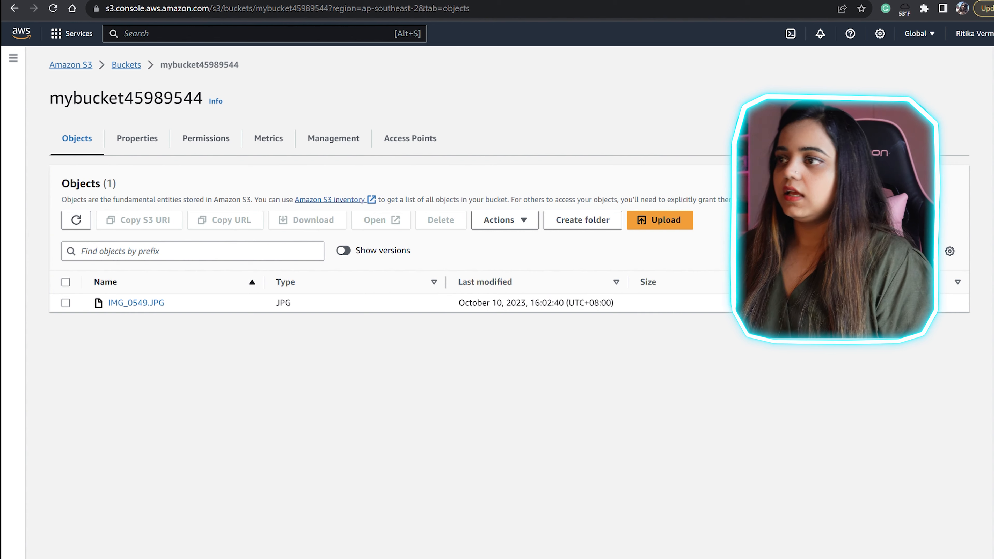
left_click(136, 303)
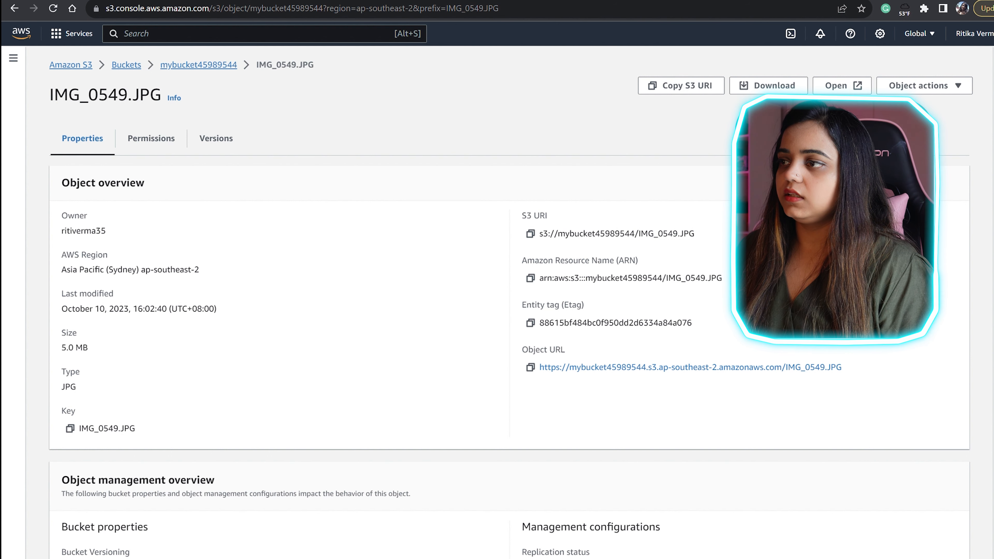
left_click_drag(522, 349, 564, 349)
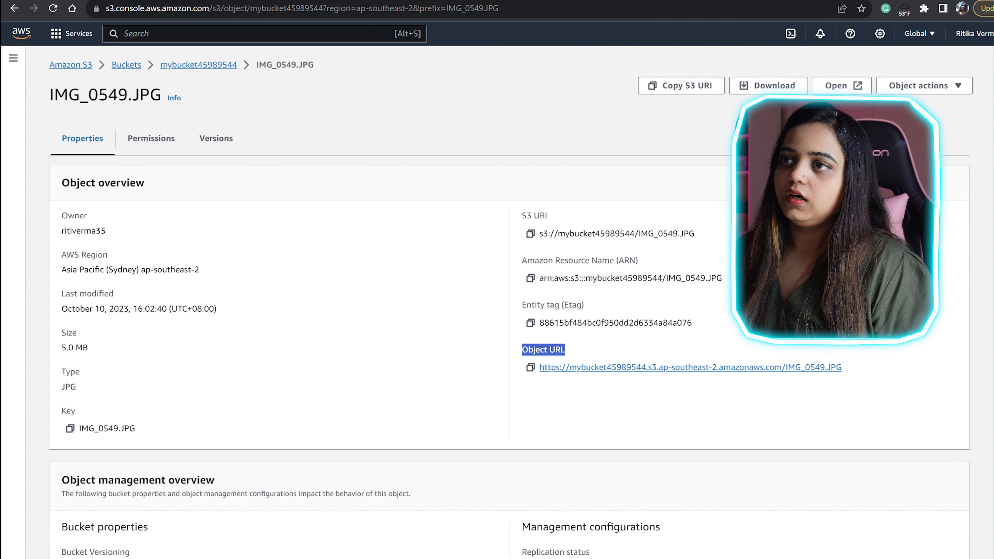
left_click(666, 366)
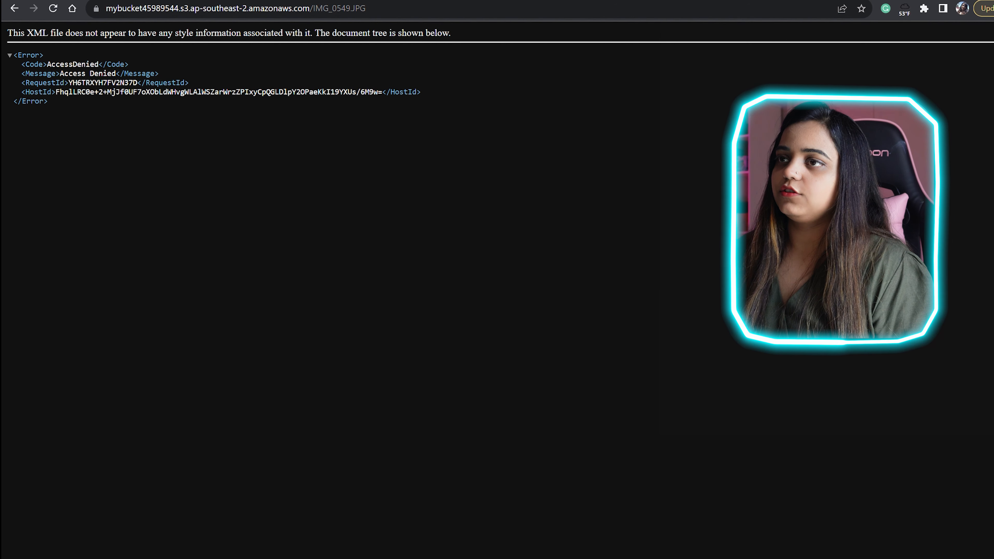
triple_click(74, 65)
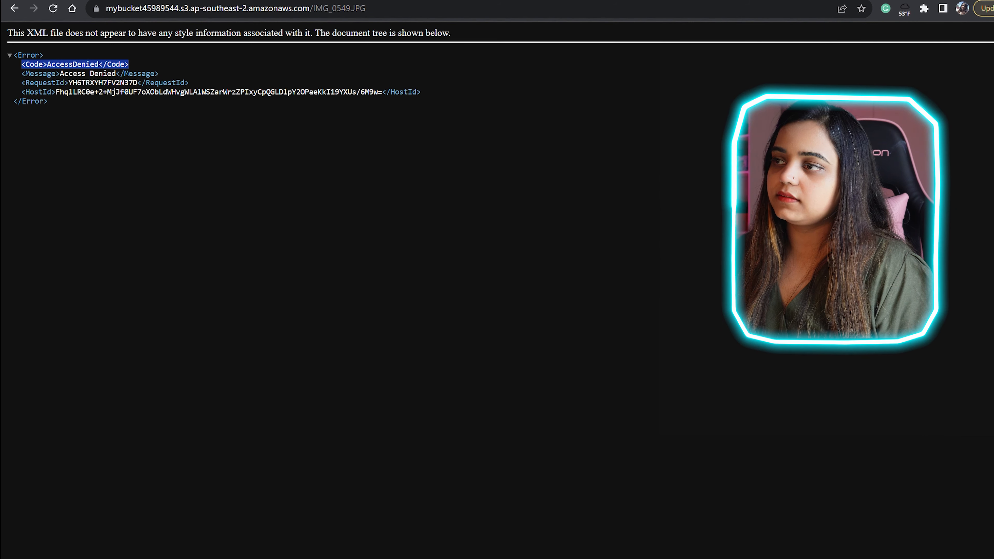
left_click(14, 7)
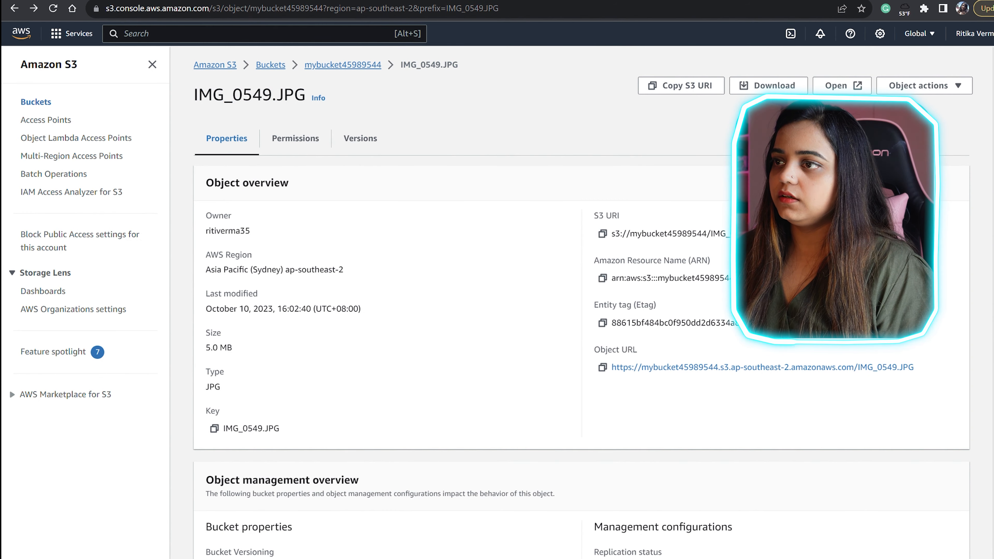
- Uncheck Block all public access for mybucket45989544 and save, confirming with 'confirm'
left_click(343, 65)
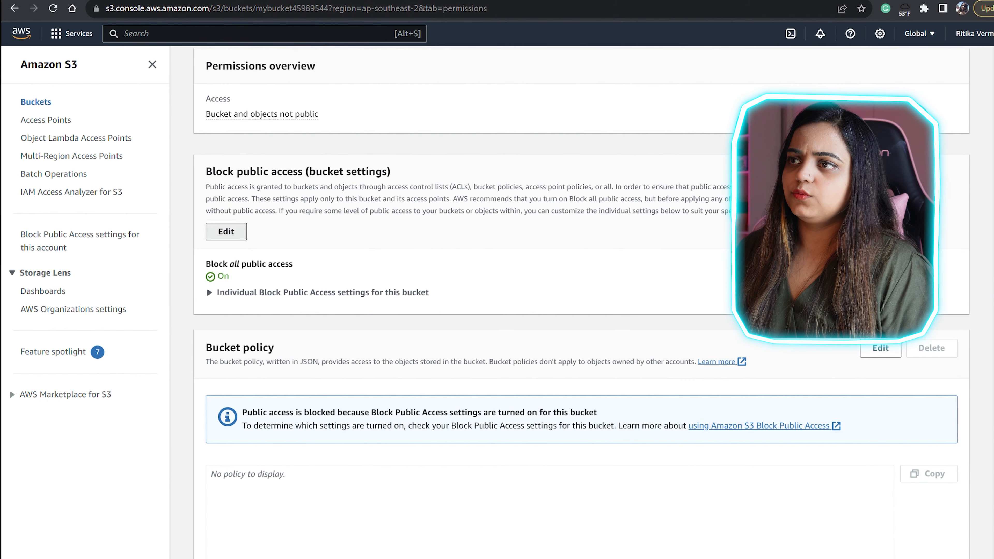
left_click(225, 231)
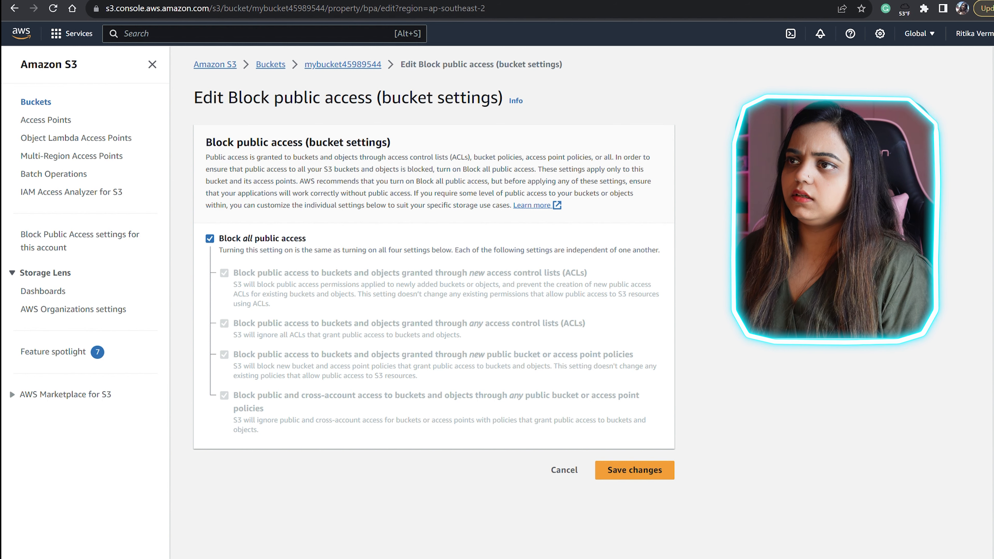
left_click(210, 239)
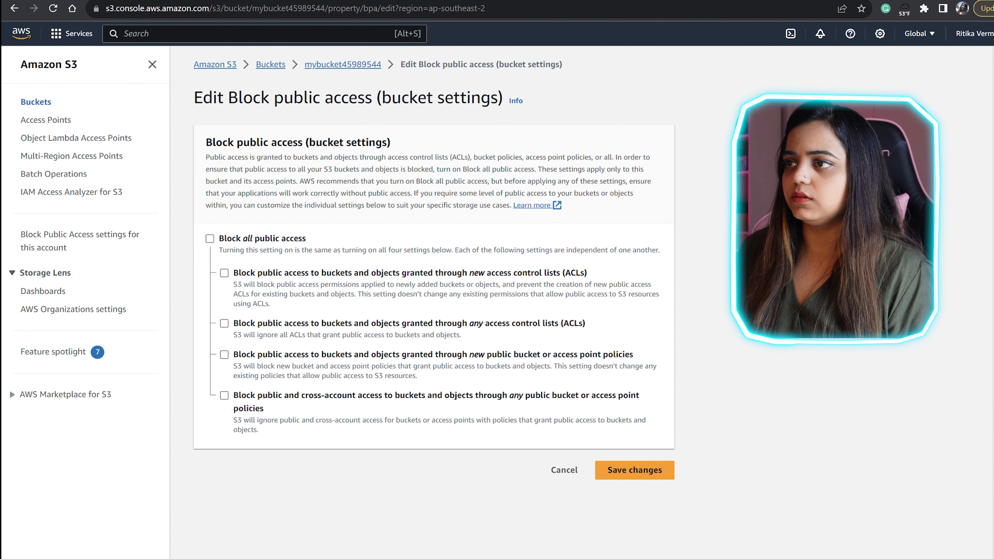
left_click(634, 470)
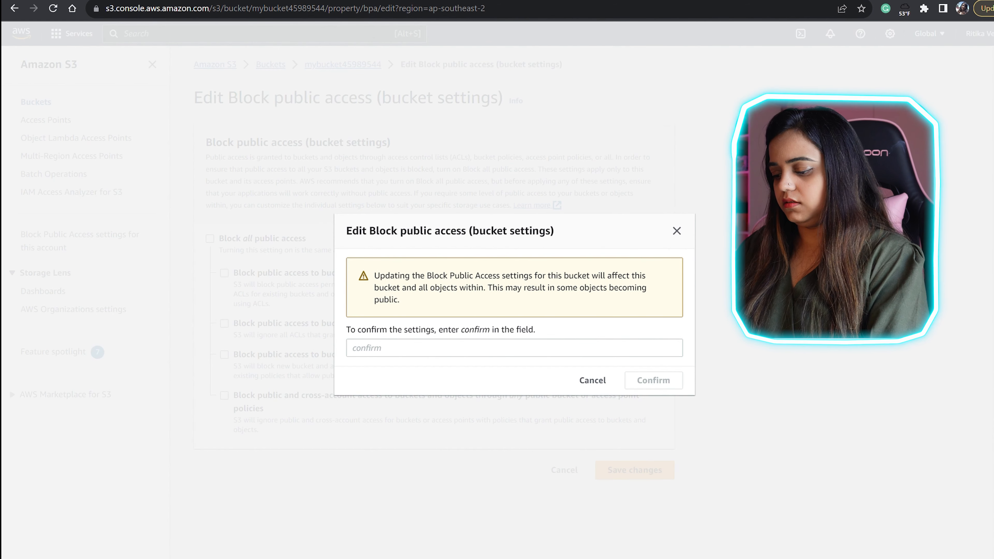
left_click(515, 348)
type("confirm")
key("Return")
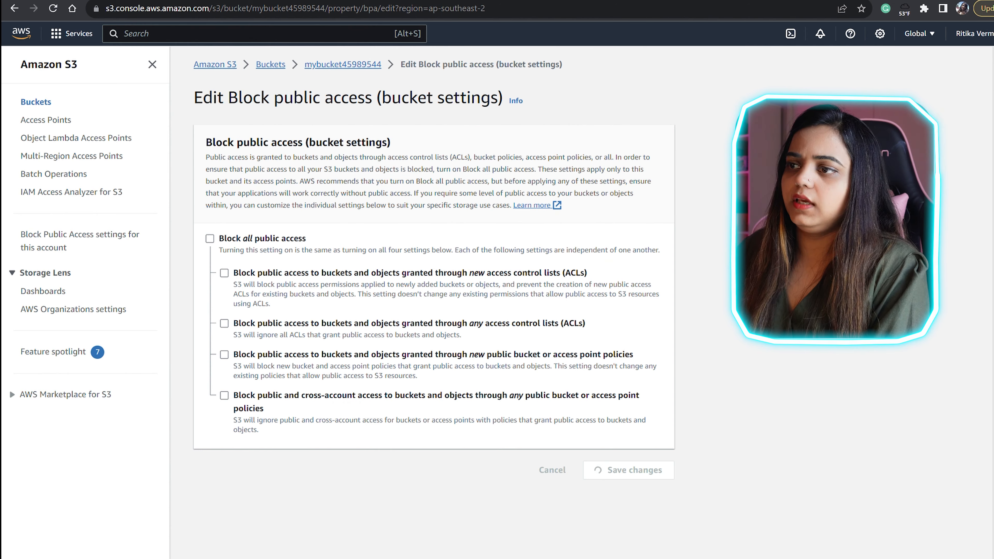
scroll(581, 313, "down", 5)
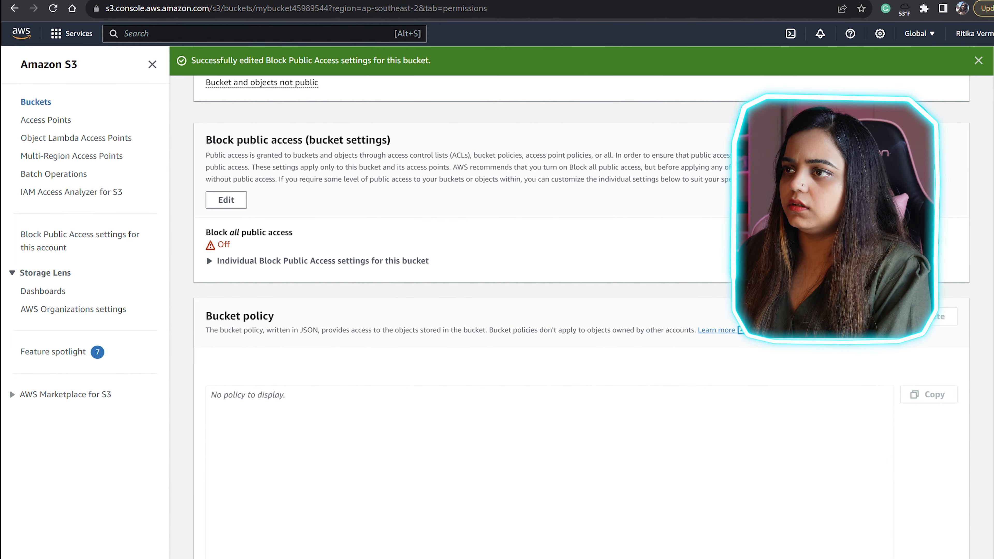
scroll(581, 313, "down", 3)
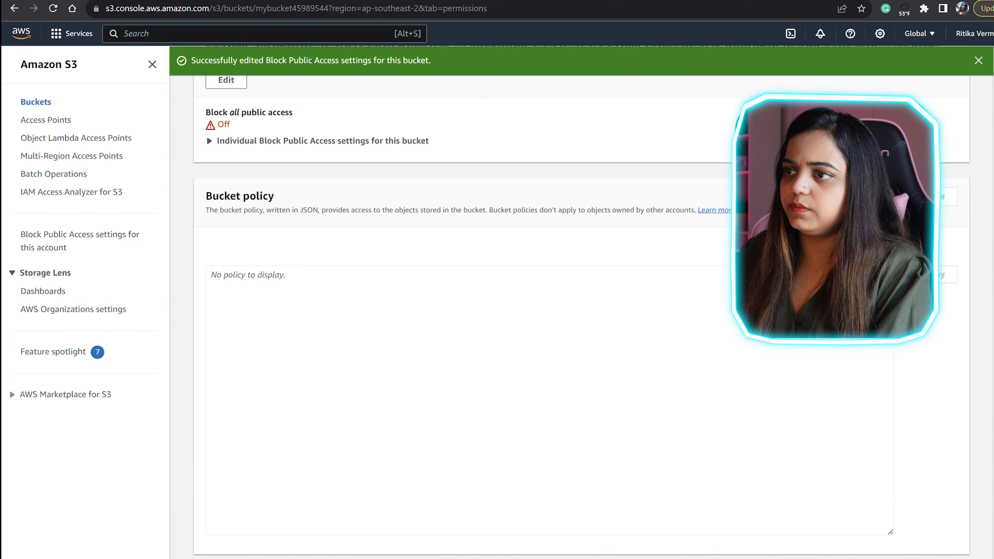
scroll(581, 313, "down", 4)
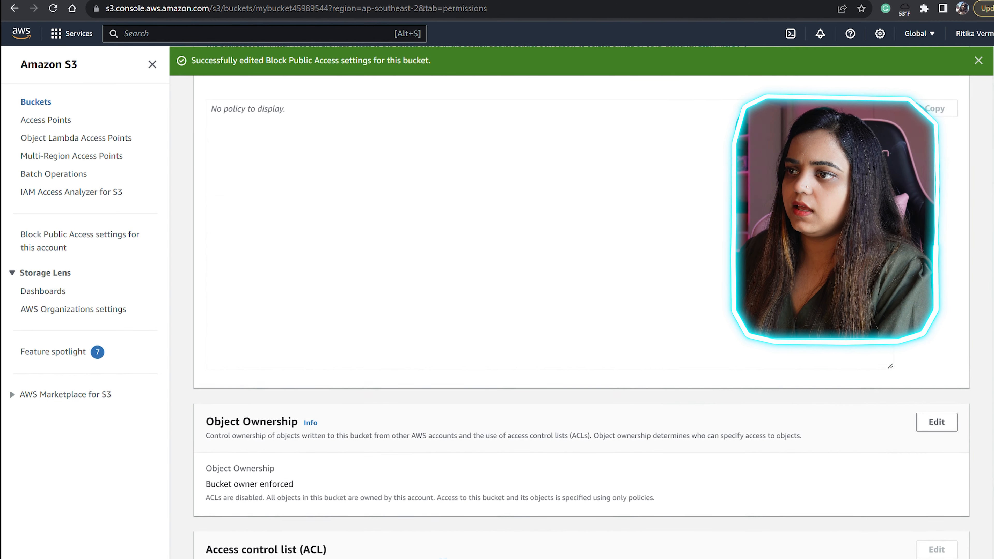
scroll(582, 313, "up", 12)
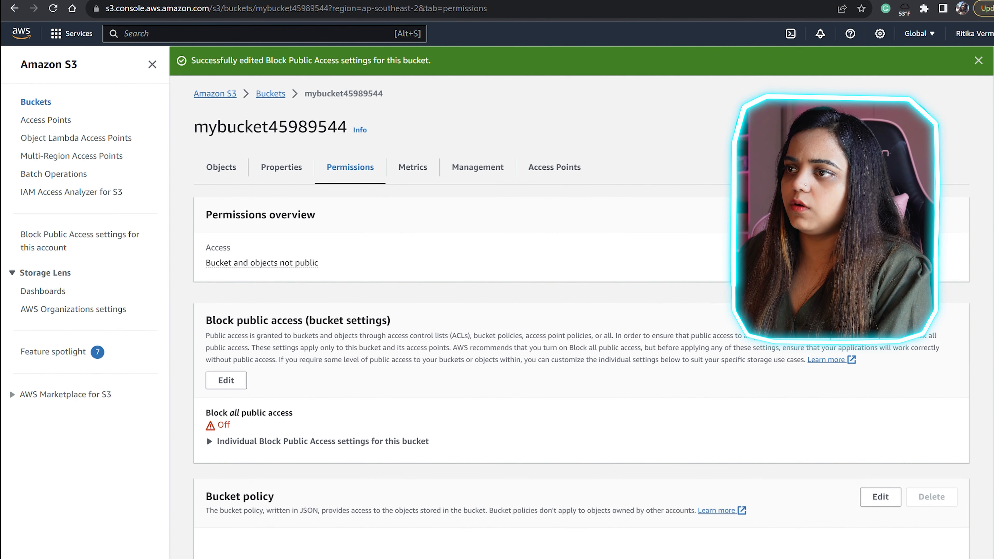
scroll(206, 435, "down", 15)
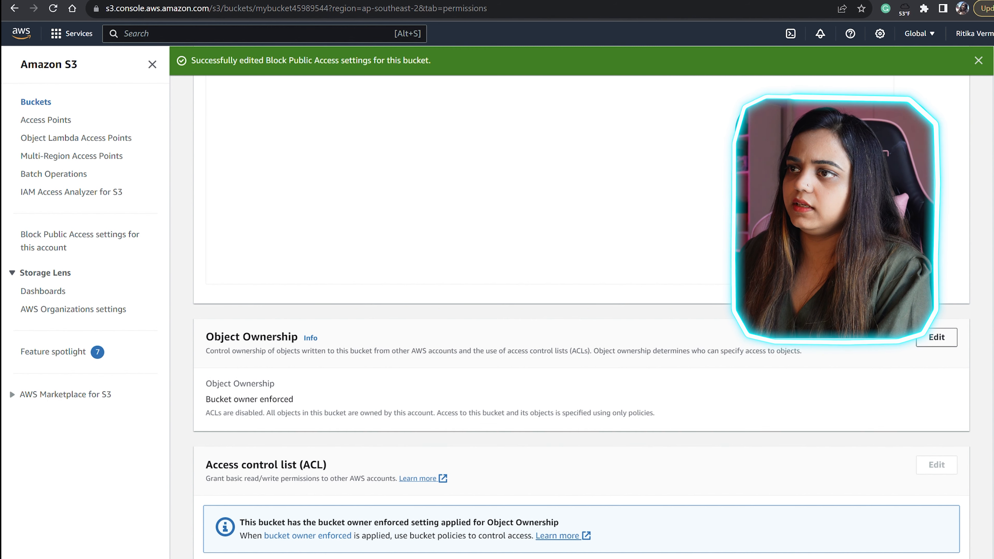
- Set Object Ownership to ACLs enabled, acknowledge ACL restoration, and save the change
left_click(937, 337)
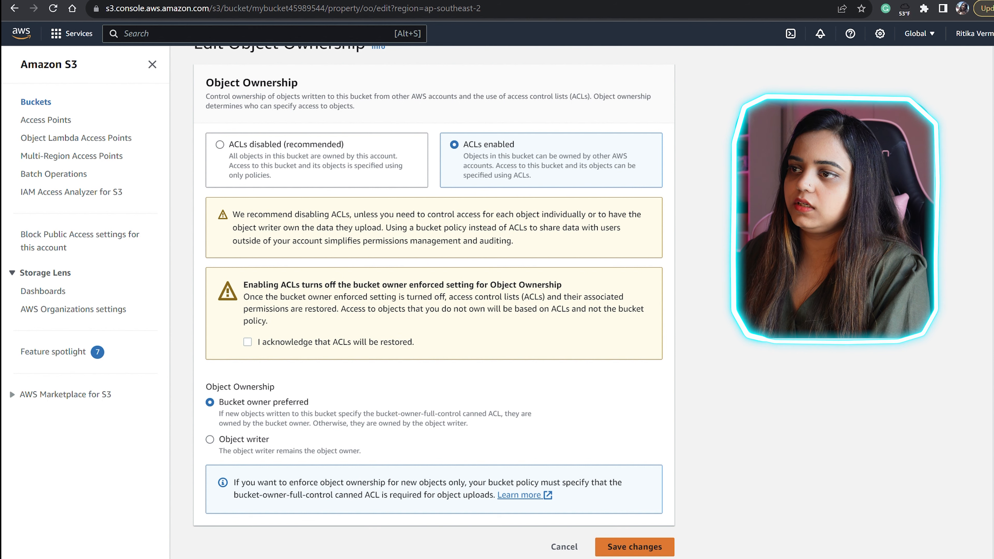
left_click(635, 547)
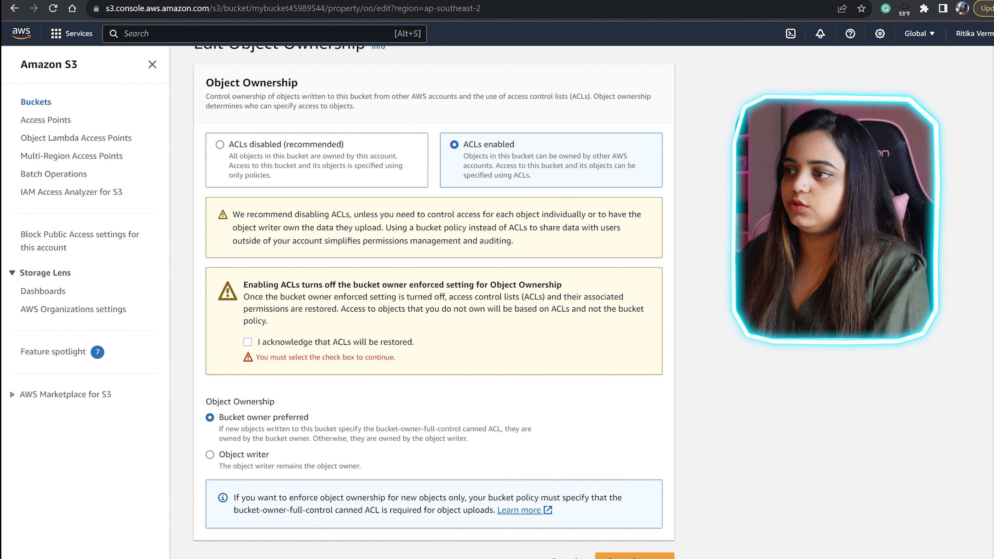
left_click(248, 342)
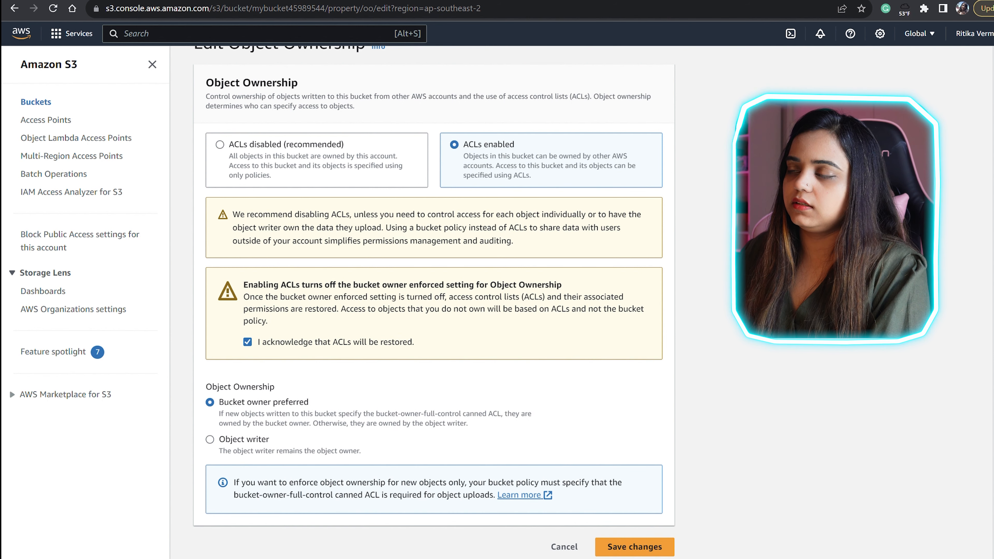
left_click(635, 547)
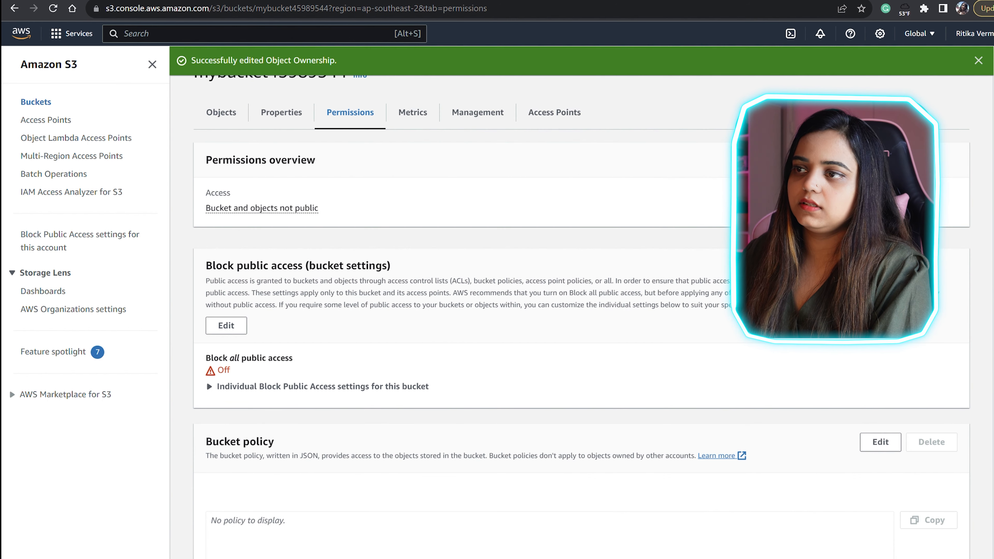
- Open IMG_0549.JPG's Object URL, see AccessDenied, and go back to the bucket's objects
left_click(221, 113)
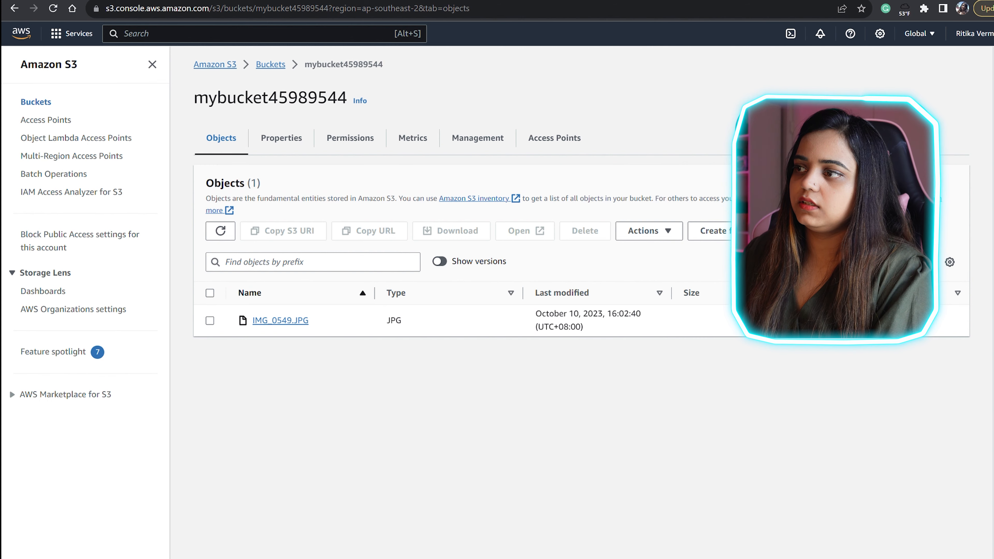
left_click(280, 320)
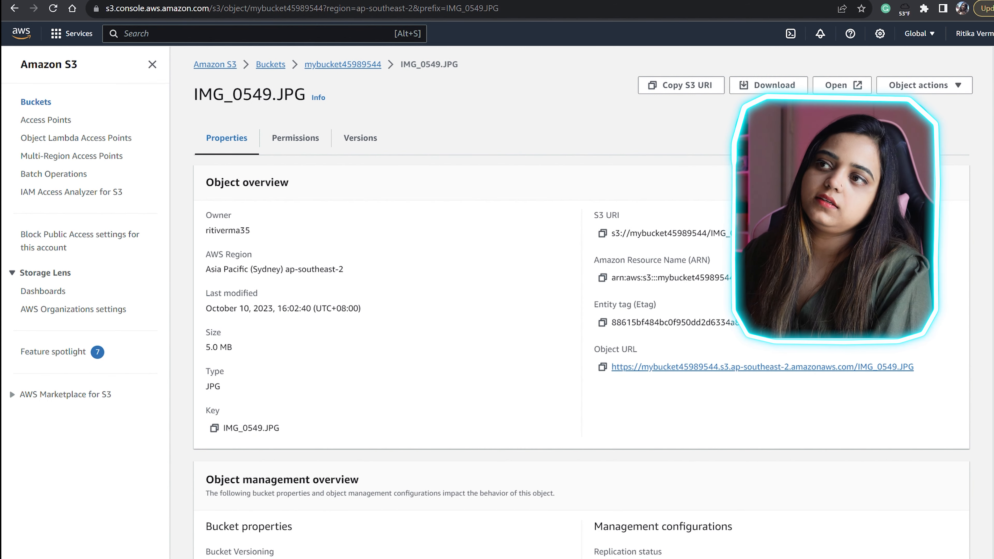
left_click(744, 366)
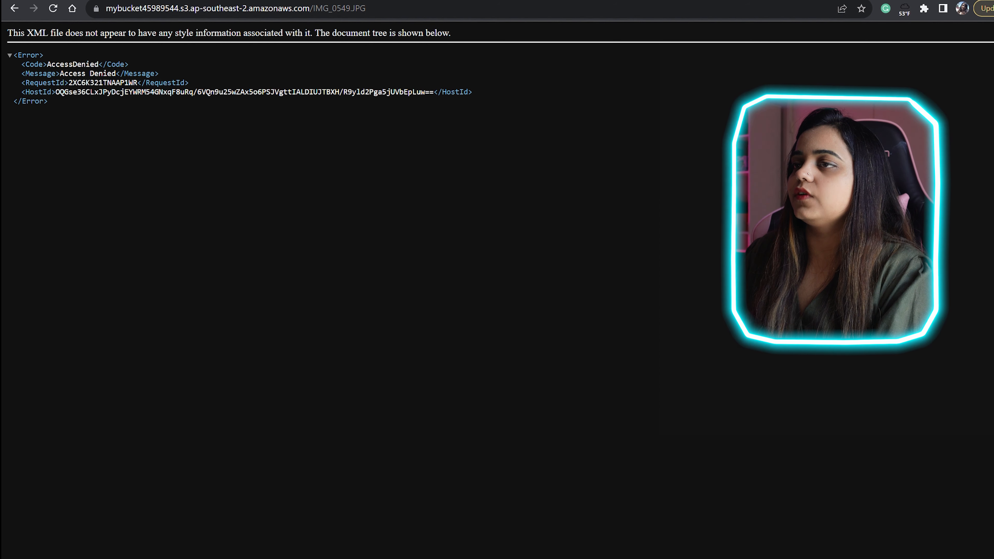
left_click_drag(14, 55, 128, 65)
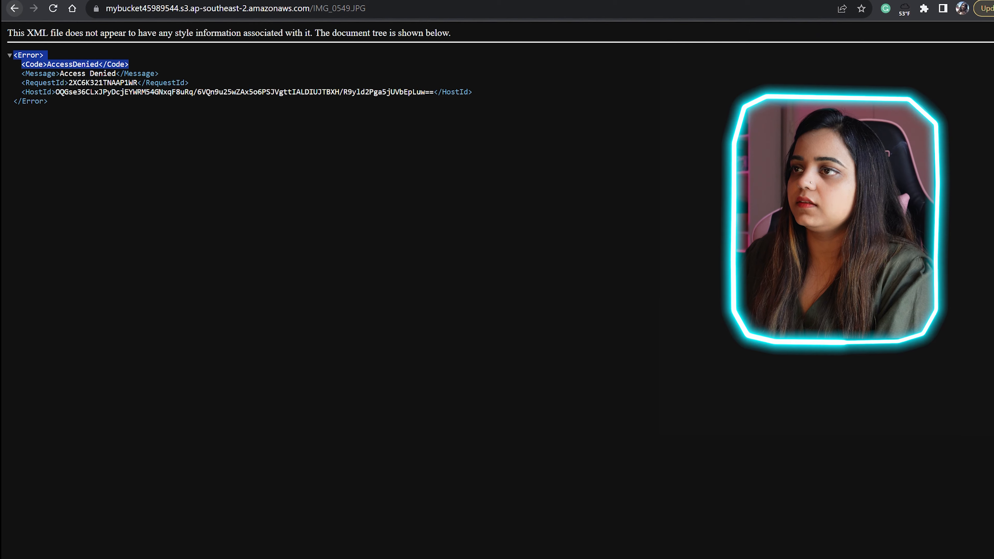
left_click(14, 8)
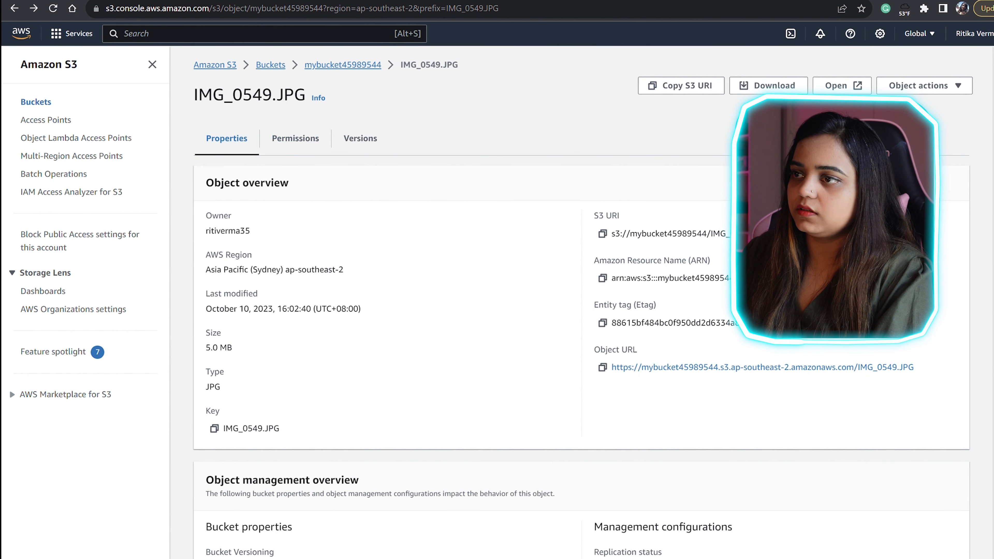
left_click(343, 65)
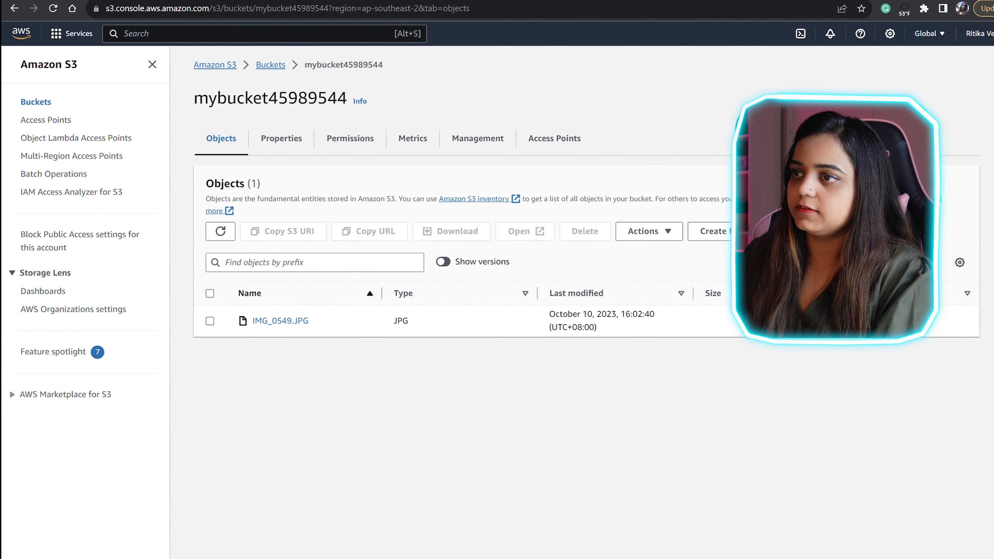
- Make IMG_0549.JPG public using ACL, then open its Object URL to view the photo
left_click(210, 322)
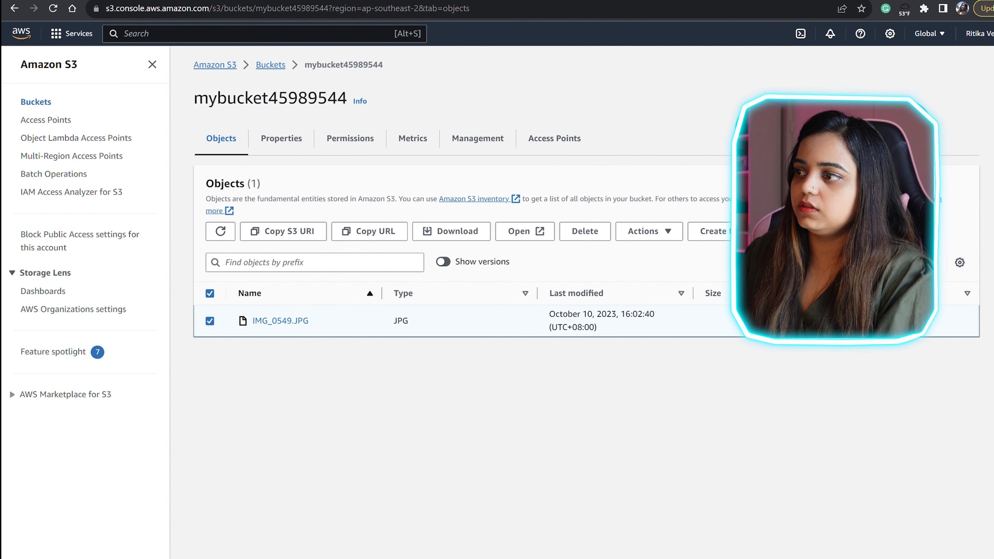
left_click(649, 231)
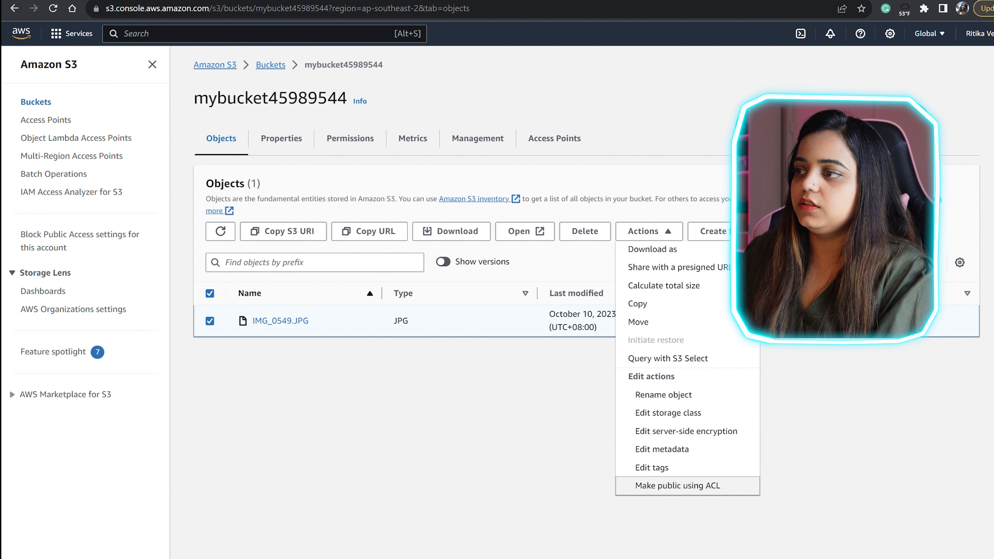
left_click(678, 486)
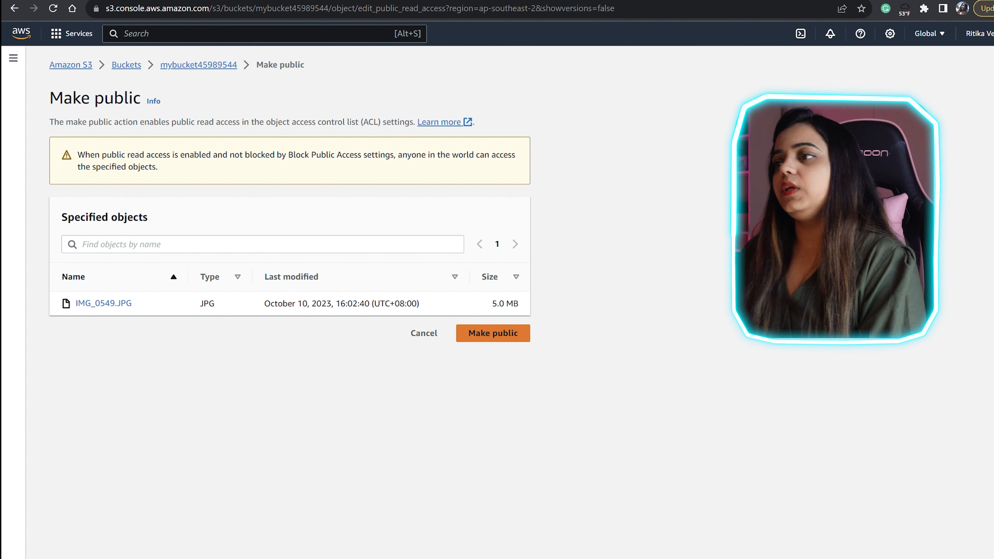
left_click(492, 333)
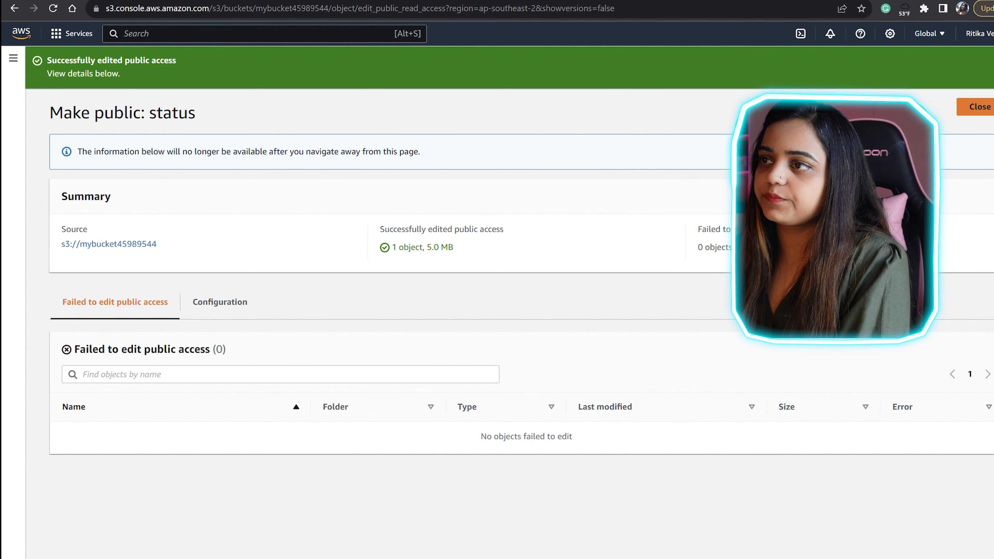
left_click(978, 106)
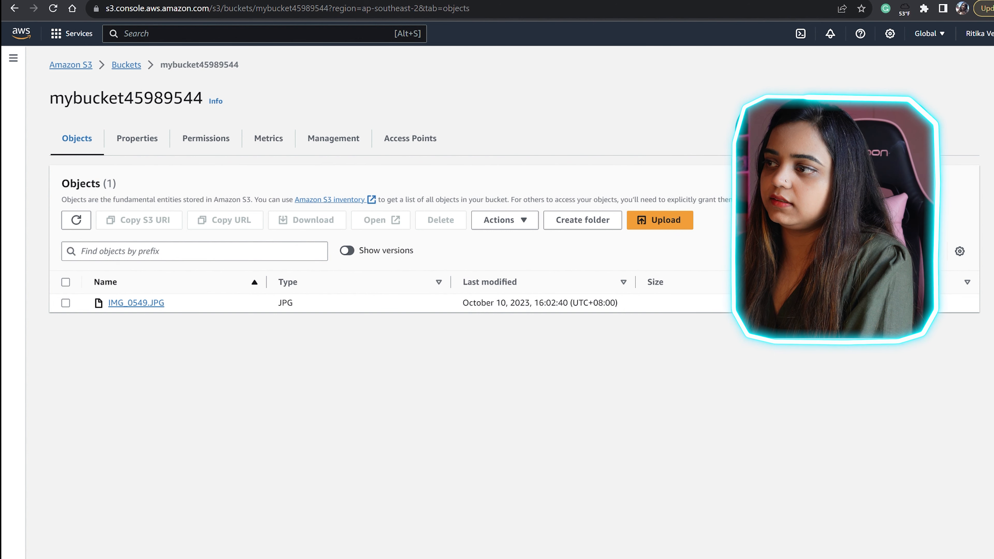
left_click(136, 303)
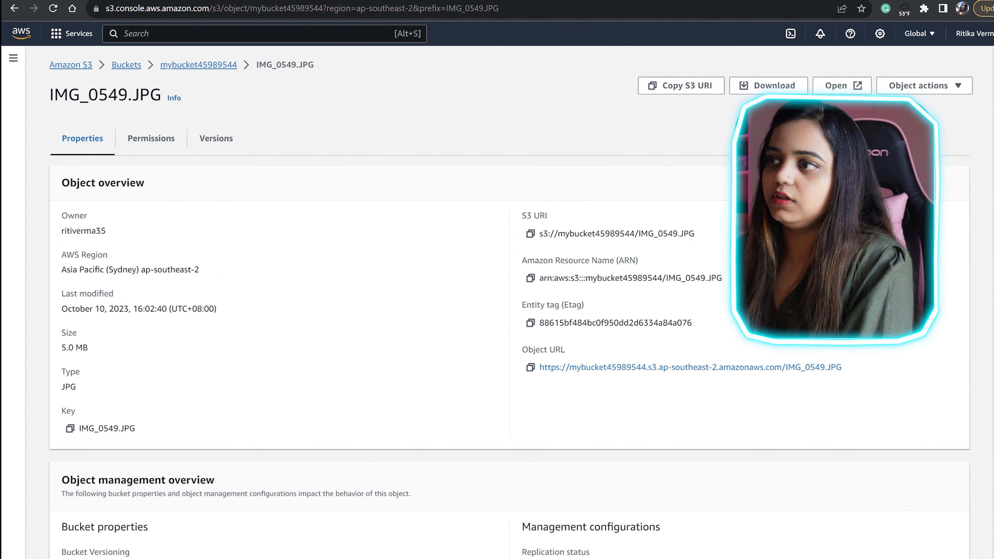
left_click(665, 367)
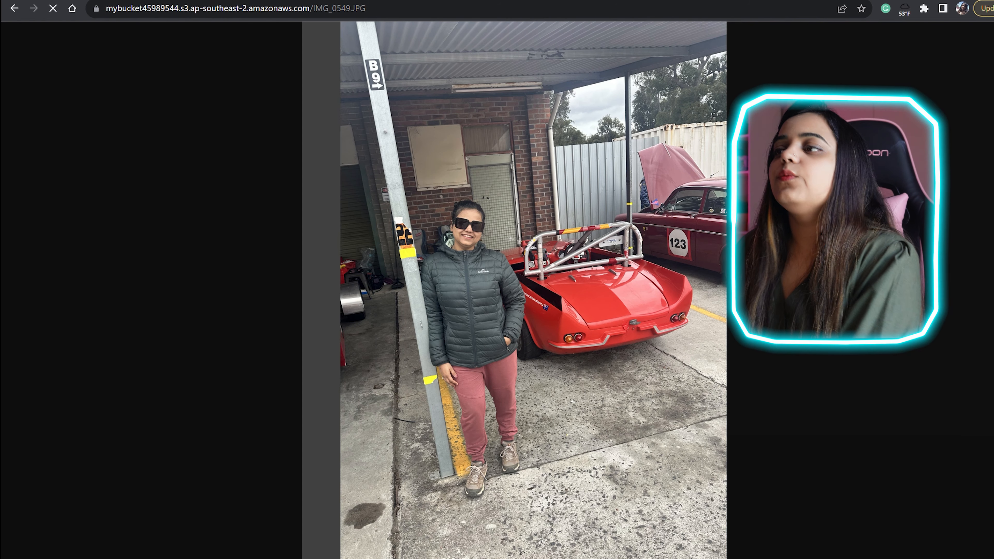